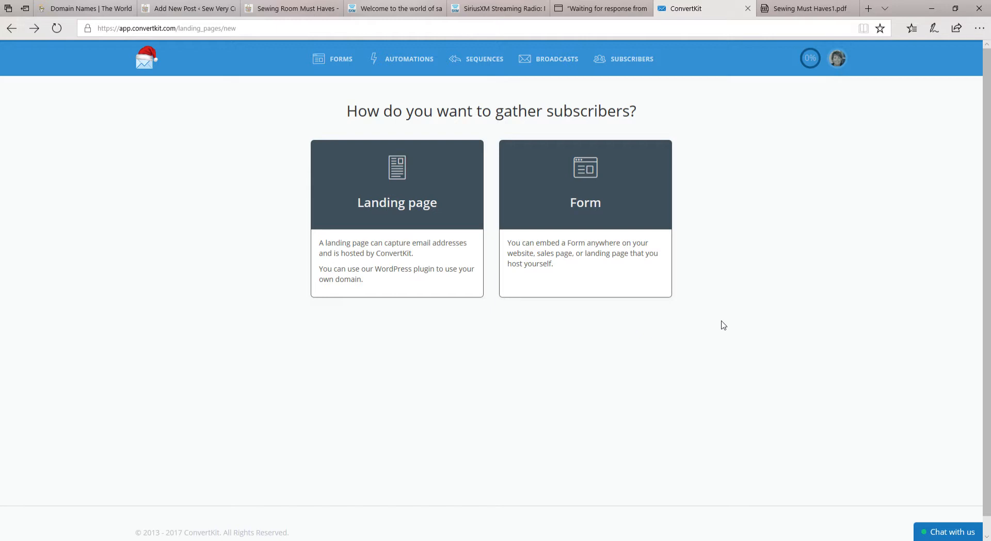
# Create a new form in the single-row first name and email style and label its button "Get your Freebie"
pyautogui.click(592, 212)
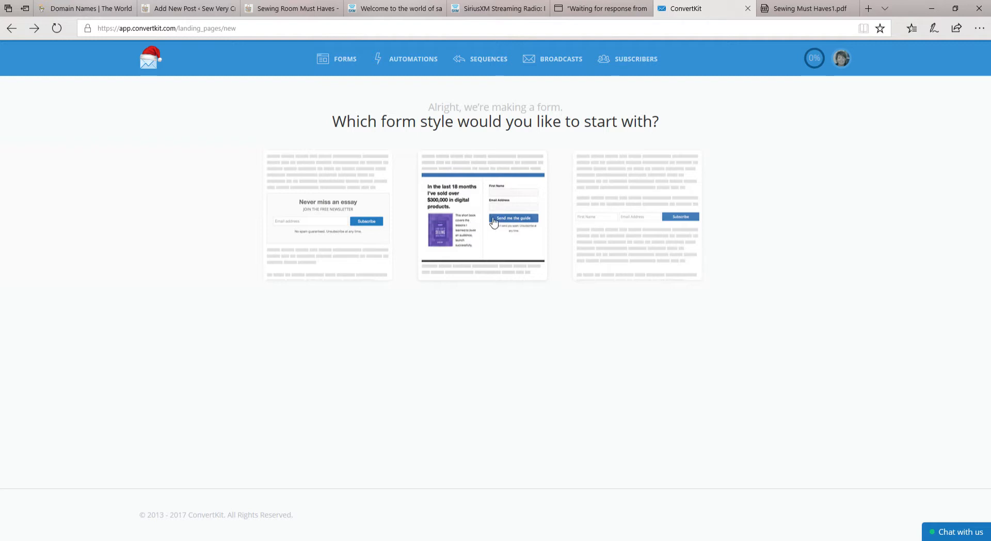
pyautogui.click(641, 223)
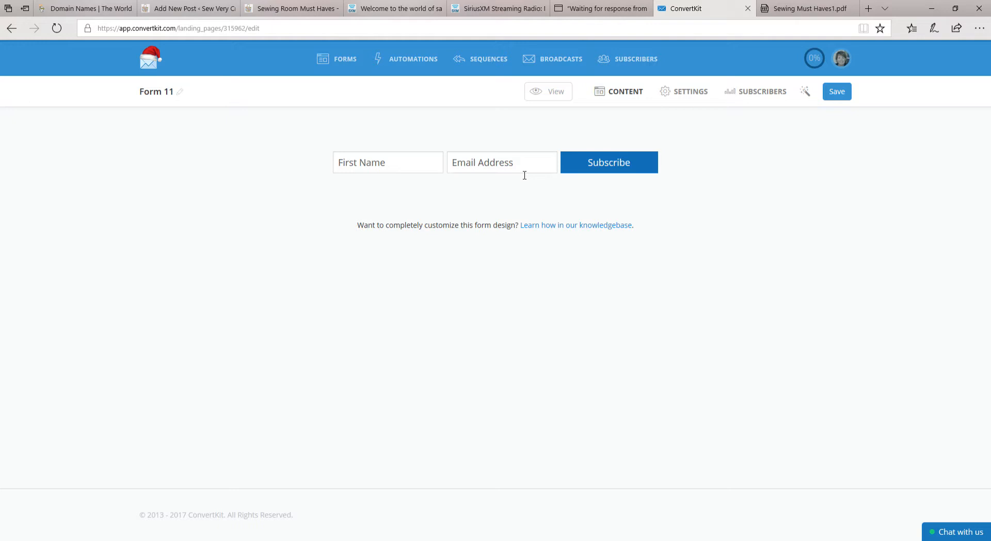
pyautogui.click(637, 167)
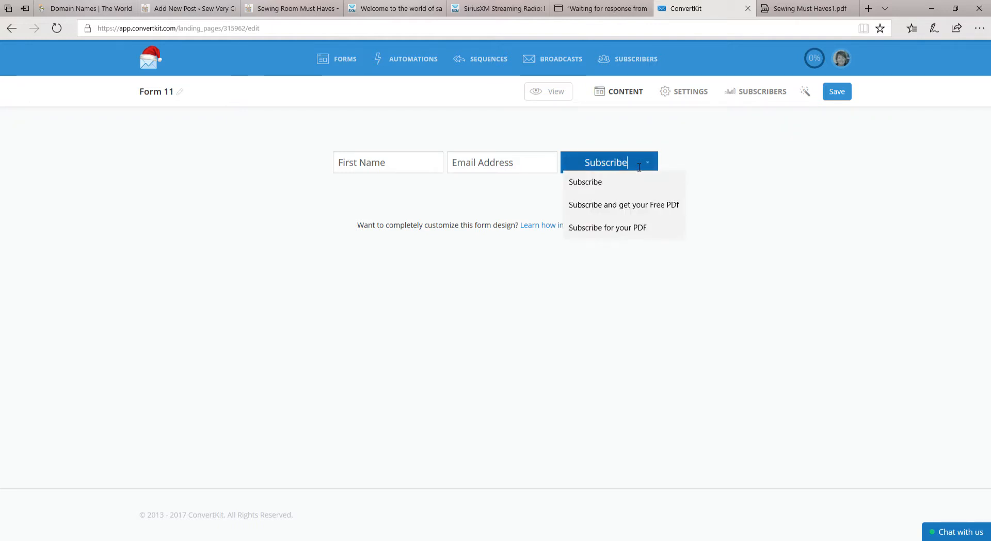
pyautogui.moveTo(638, 166); pyautogui.dragTo(586, 174)
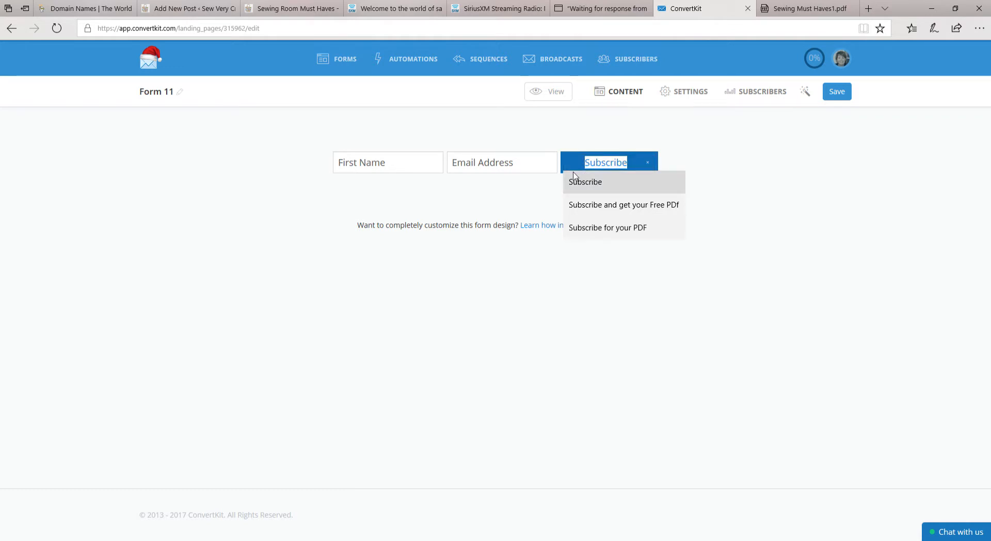
pyautogui.write('Ge')
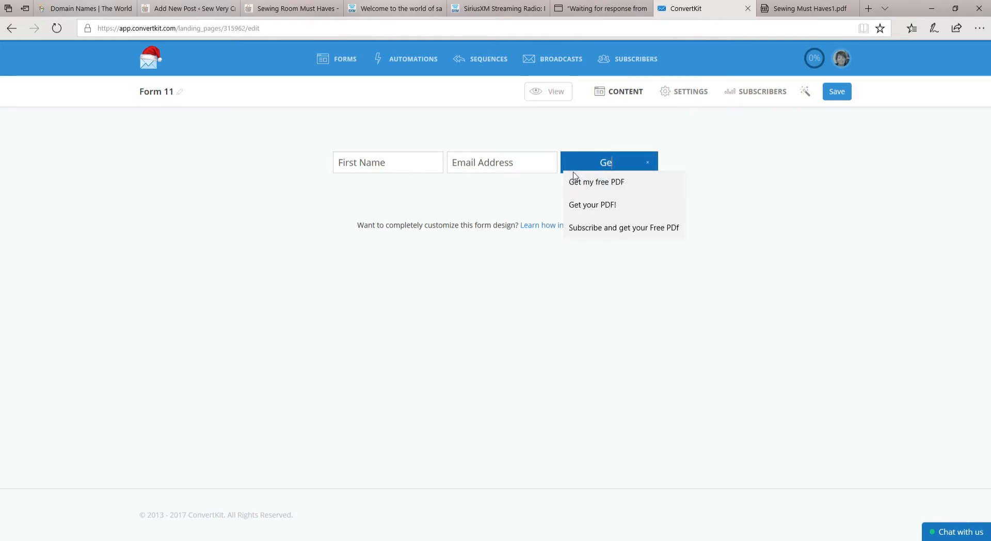
pyautogui.write('t your Freebie')
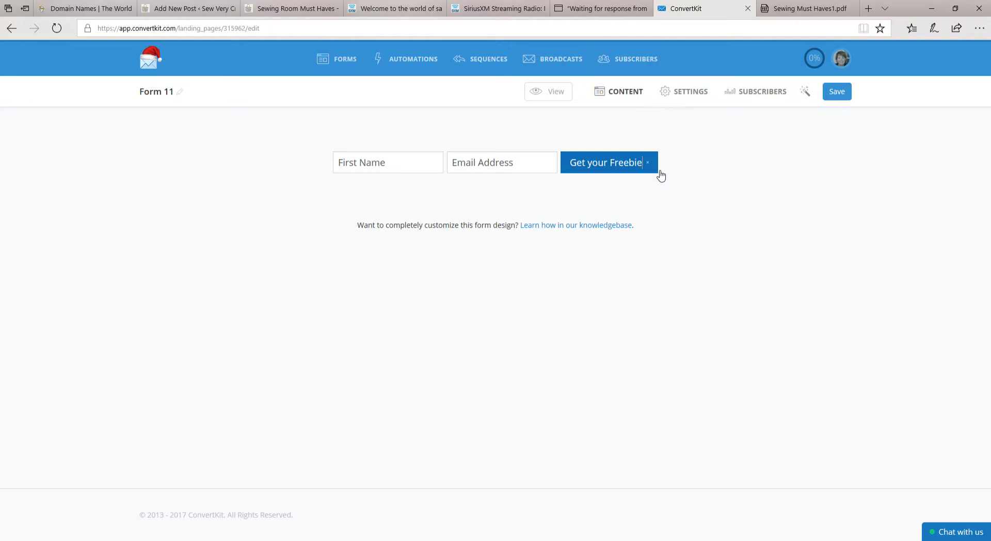
# Set the form's button color to pink ed82e1 and save the form
pyautogui.click(806, 94)
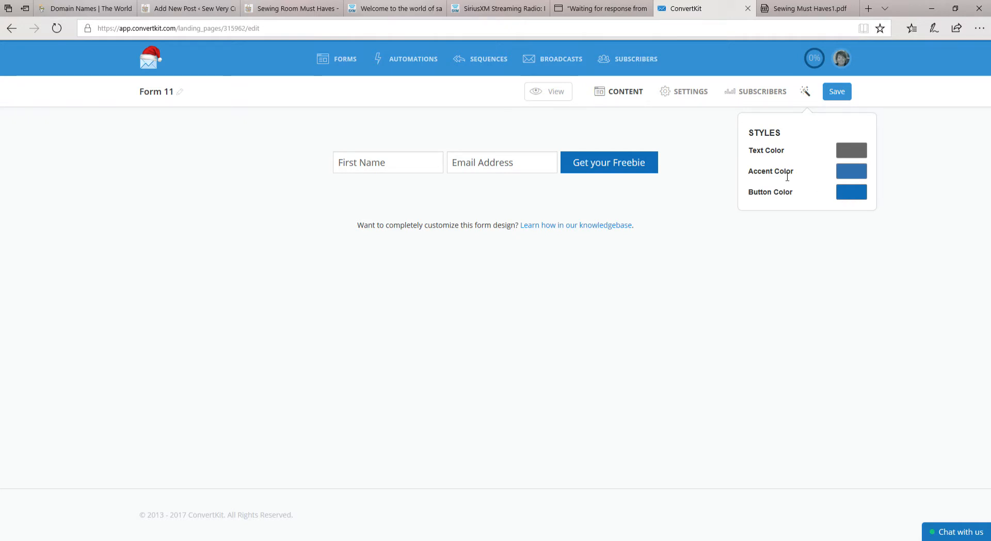
pyautogui.click(851, 200)
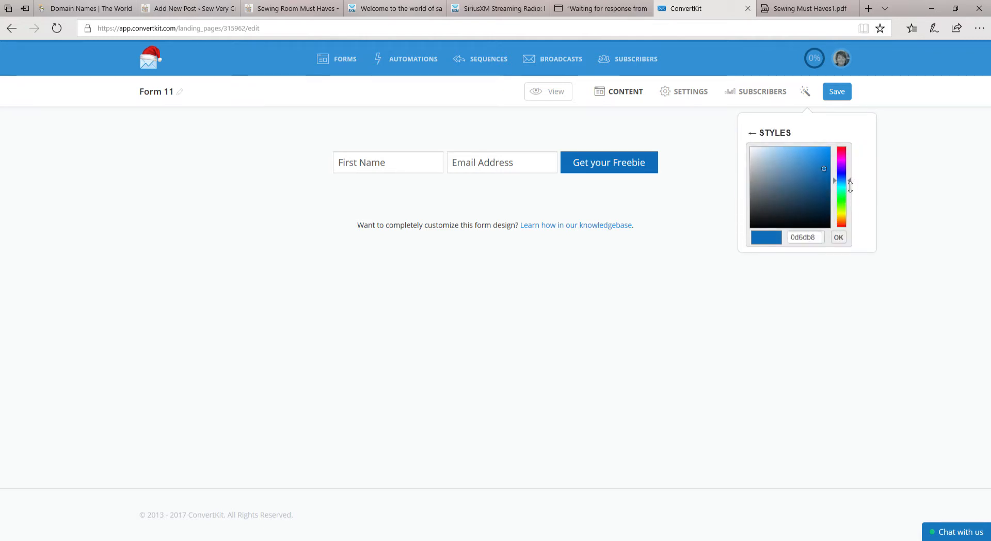
pyautogui.moveTo(848, 182); pyautogui.dragTo(851, 164)
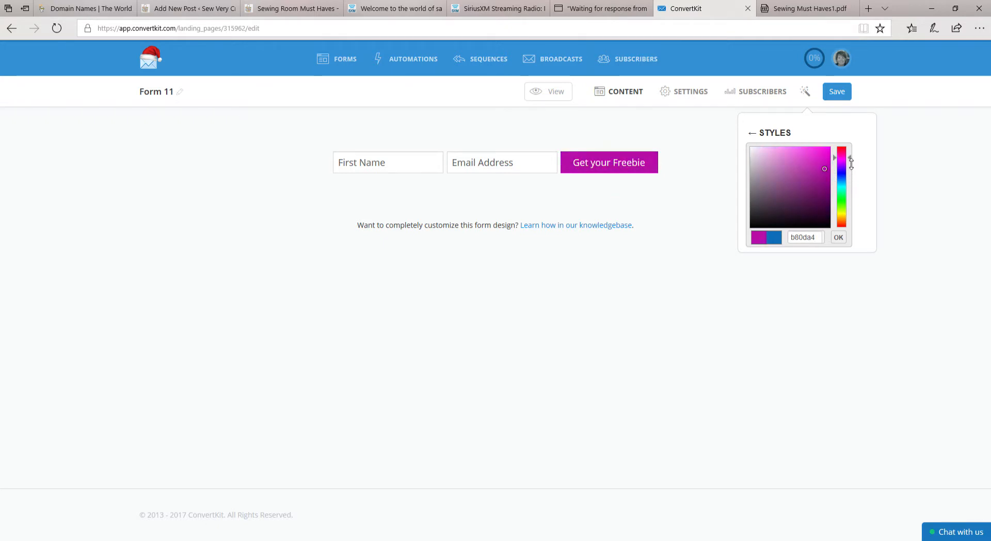
pyautogui.click(786, 151)
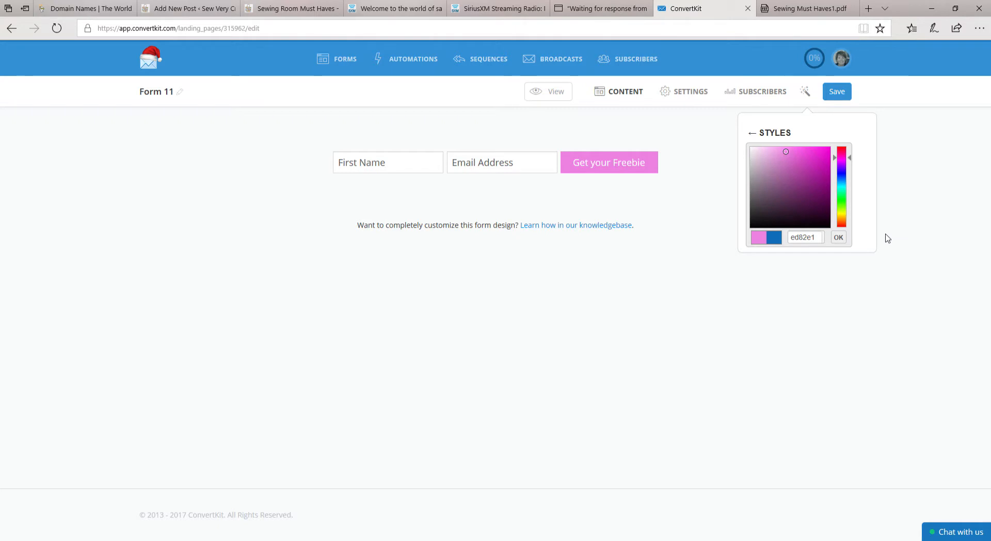
pyautogui.click(839, 238)
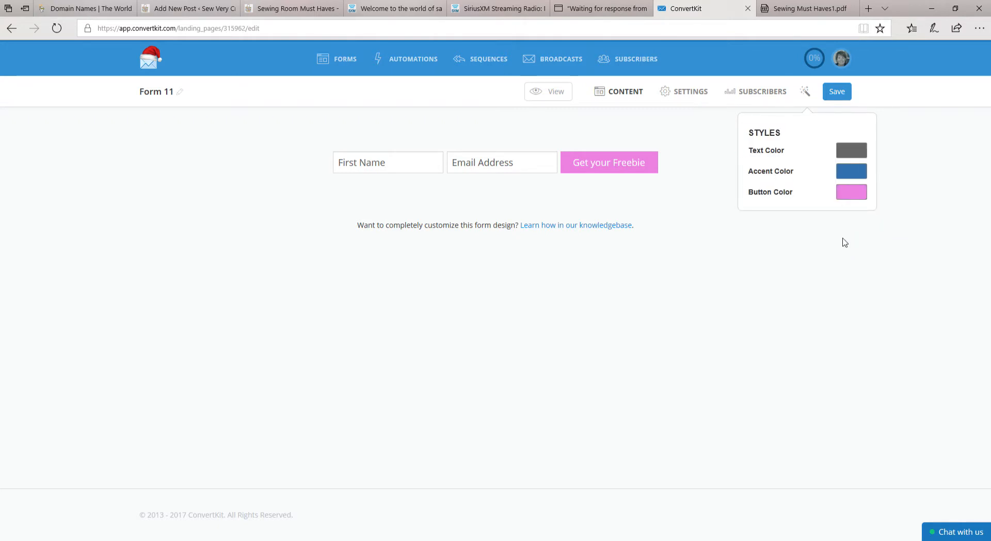
pyautogui.click(830, 99)
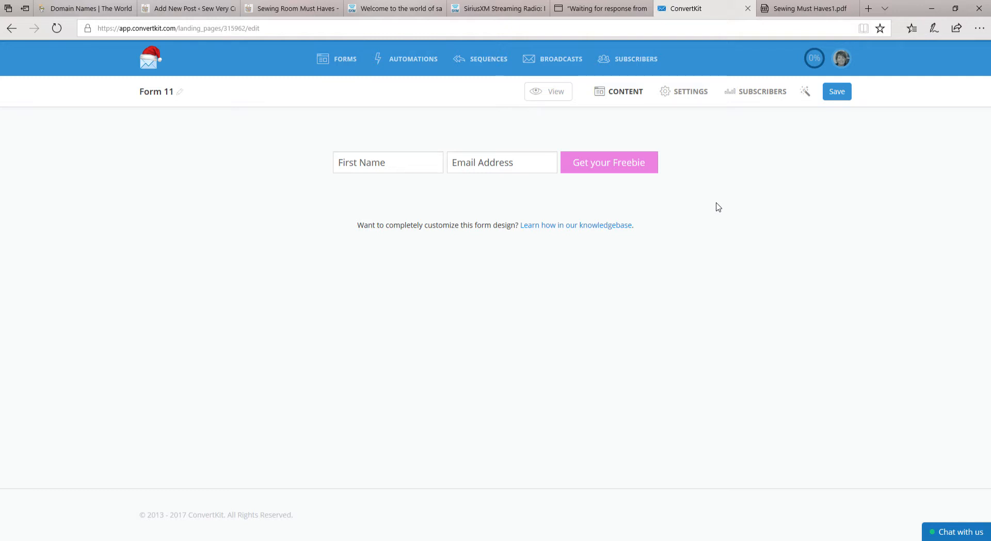
# Change the form's success message to "Success! Now check your email to confirm your subscription and get your freebie." and save the form
pyautogui.click(692, 93)
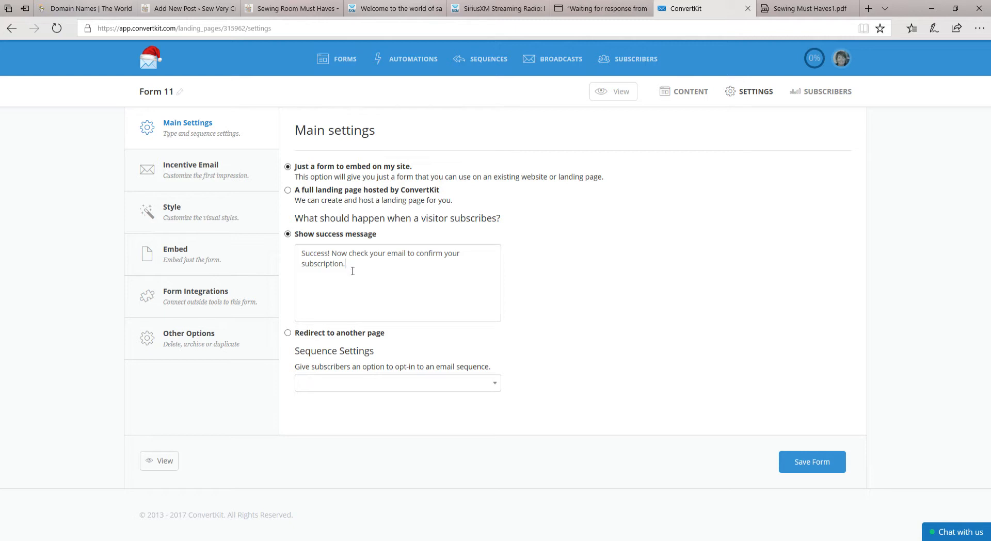
pyautogui.moveTo(352, 270); pyautogui.dragTo(306, 253)
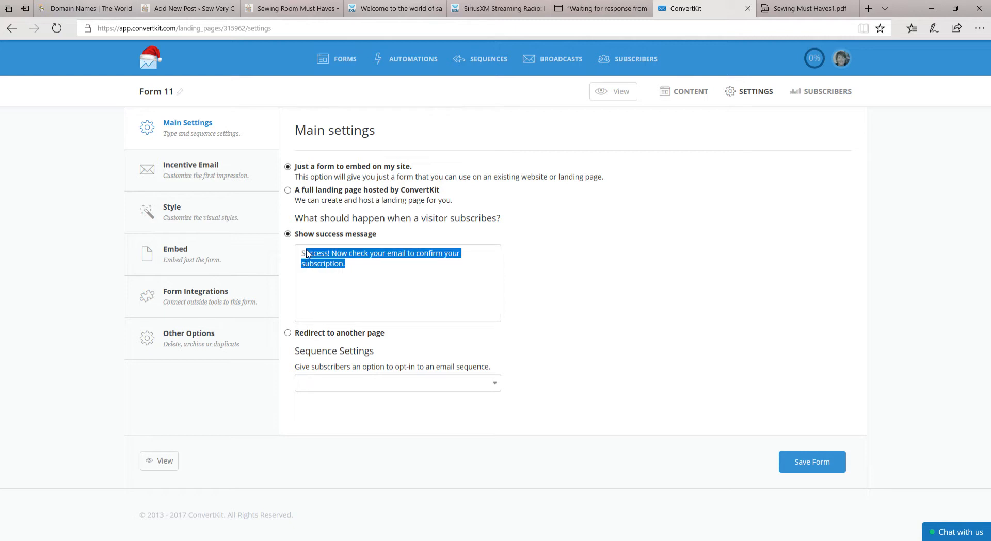
pyautogui.click(304, 260)
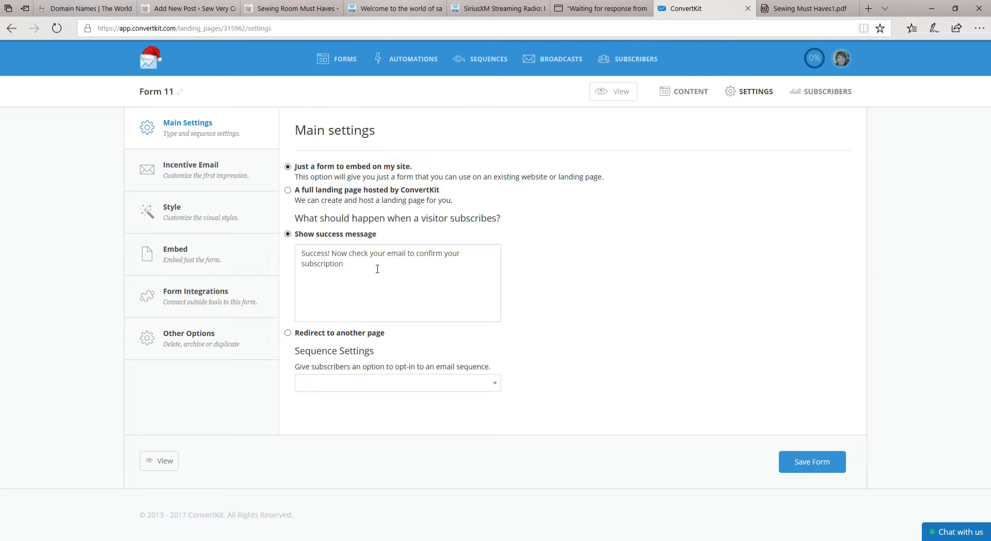
pyautogui.write('nd get your freebie.')
pyautogui.click(784, 457)
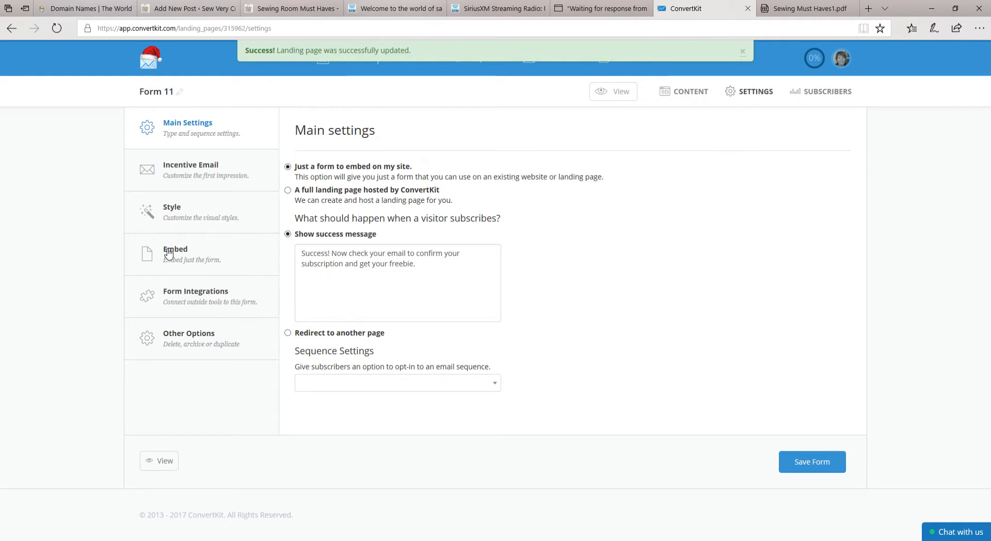
# Set the incentive email's subject to "Important: confirm your subscription and get your freebie"
pyautogui.click(199, 177)
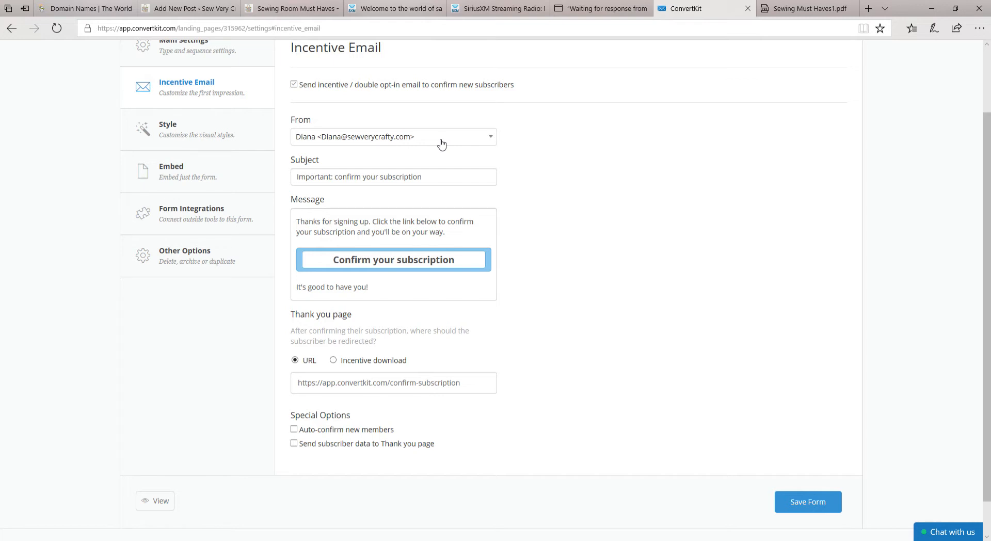
pyautogui.click(448, 182)
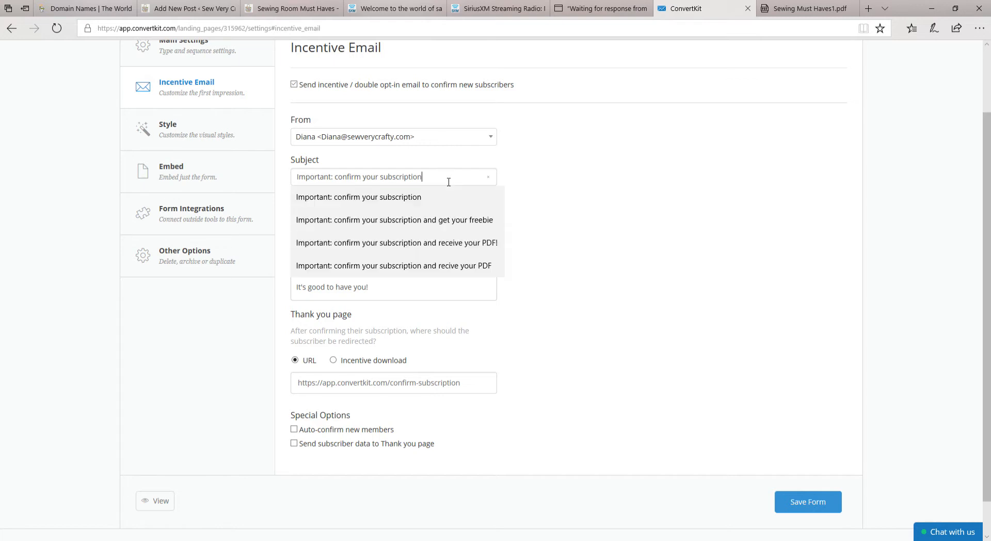
pyautogui.moveTo(449, 181); pyautogui.dragTo(292, 183)
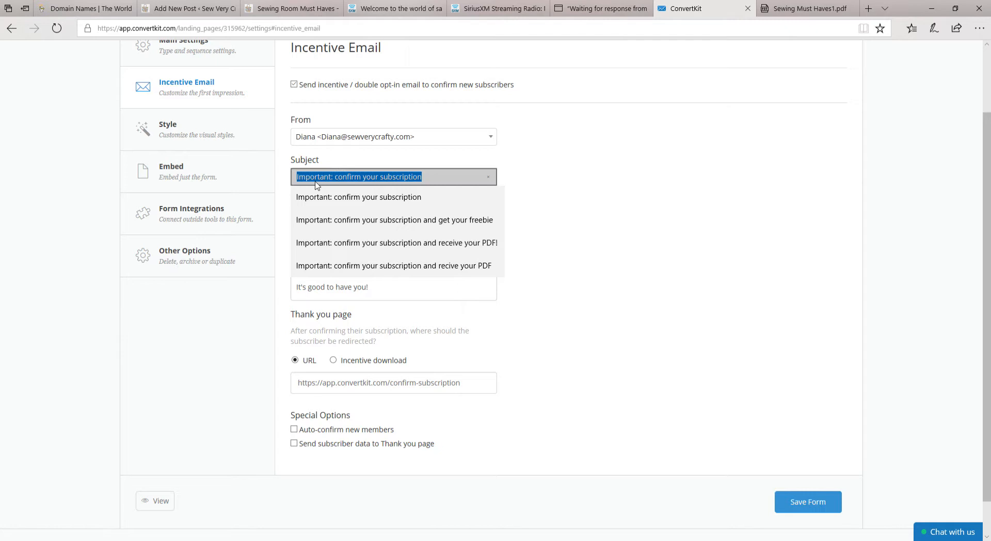
pyautogui.click(427, 223)
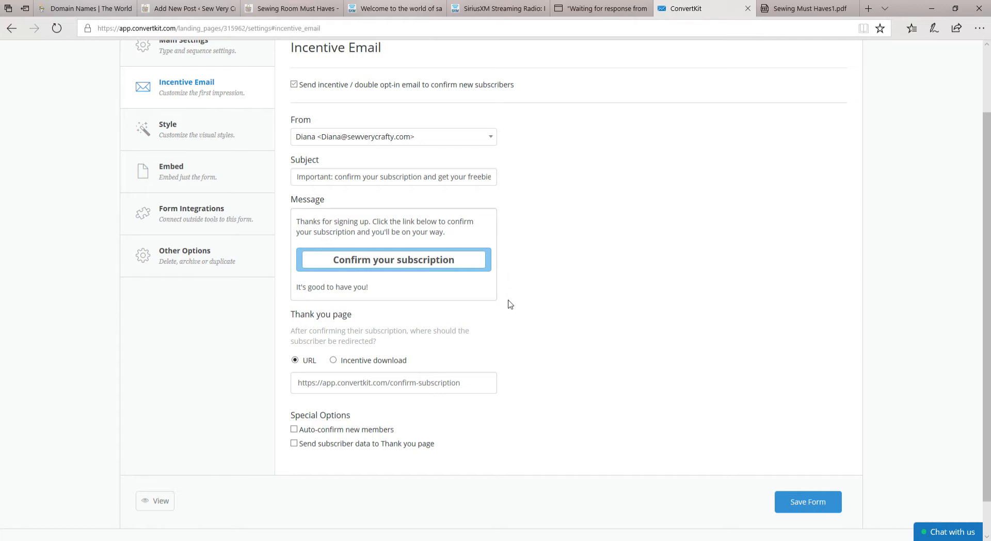
# Review Sewing Must Haves1.pdf in its browser tab, then make it the incentive download for the form's thank you page and save the form
pyautogui.click(333, 361)
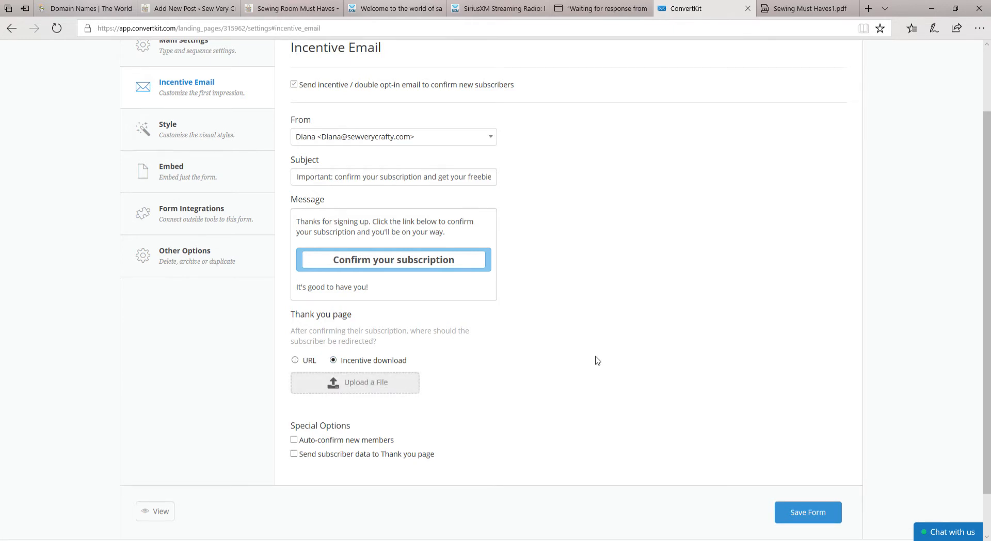
pyautogui.click(792, 18)
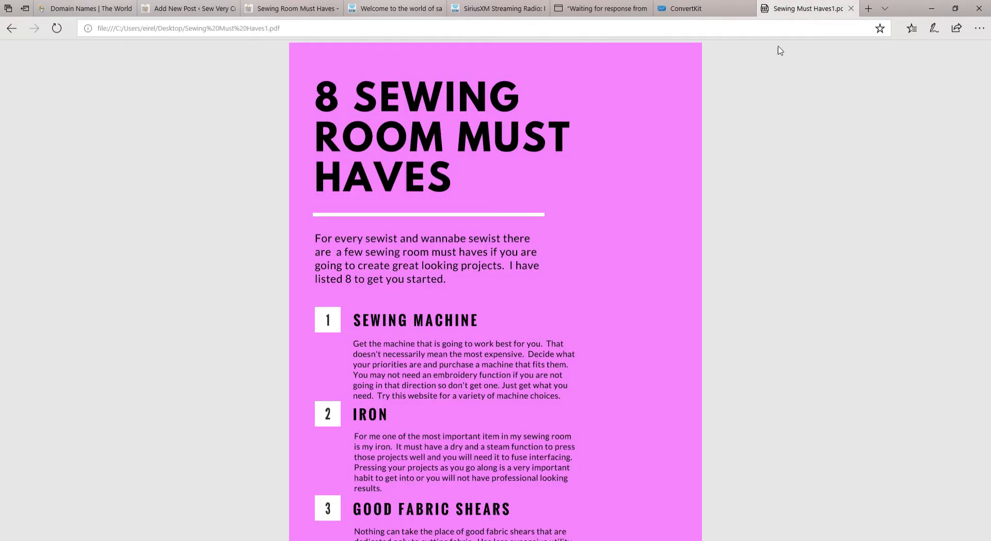
pyautogui.scroll(-4, 742, 195)
pyautogui.scroll(-5, 742, 194)
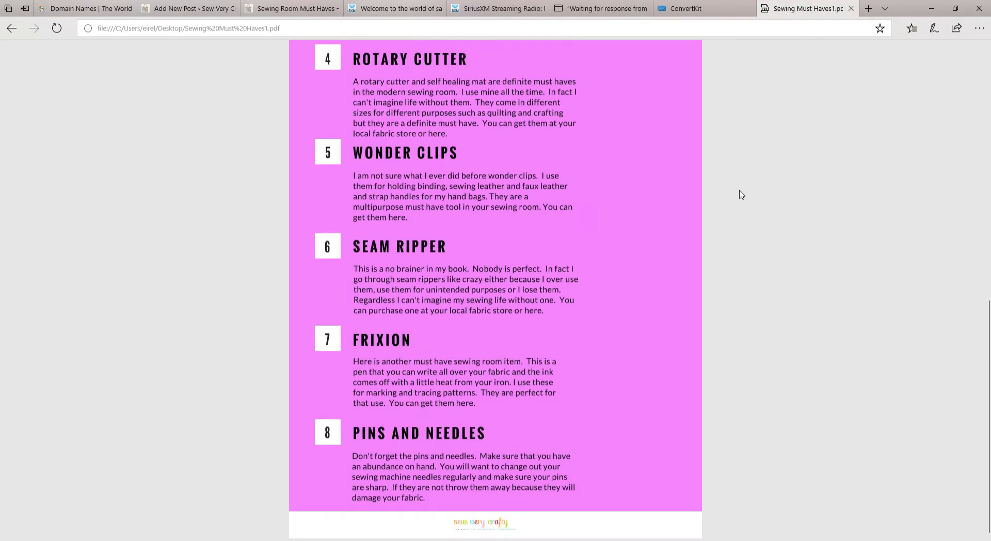
pyautogui.scroll(10, 711, 226)
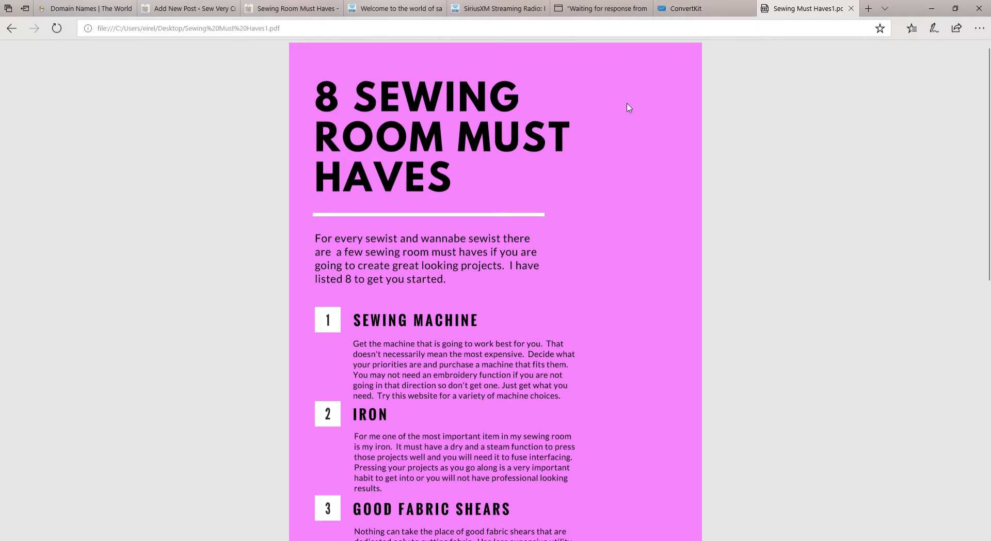
pyautogui.click(685, 13)
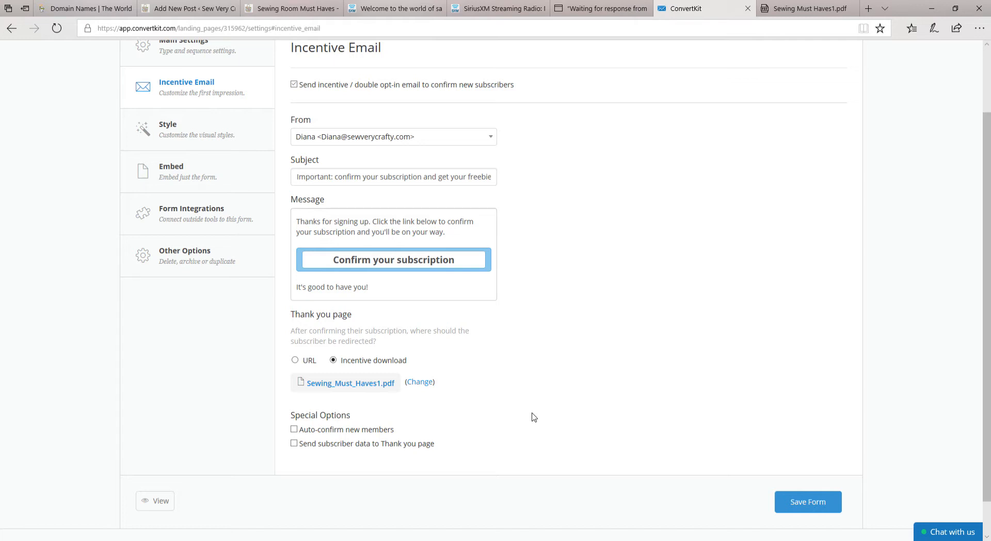
pyautogui.click(801, 503)
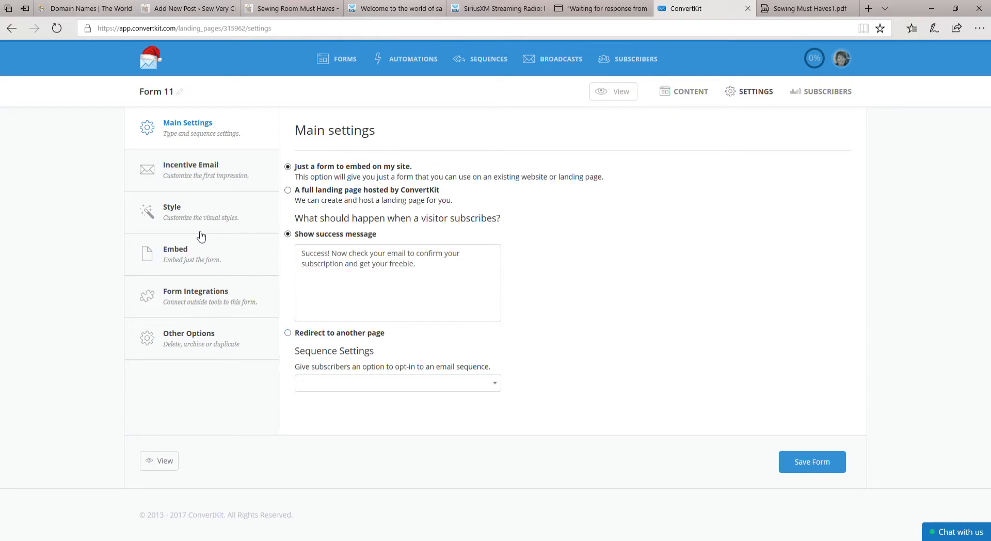
# Copy the form's one-line JavaScript embed code
pyautogui.click(193, 255)
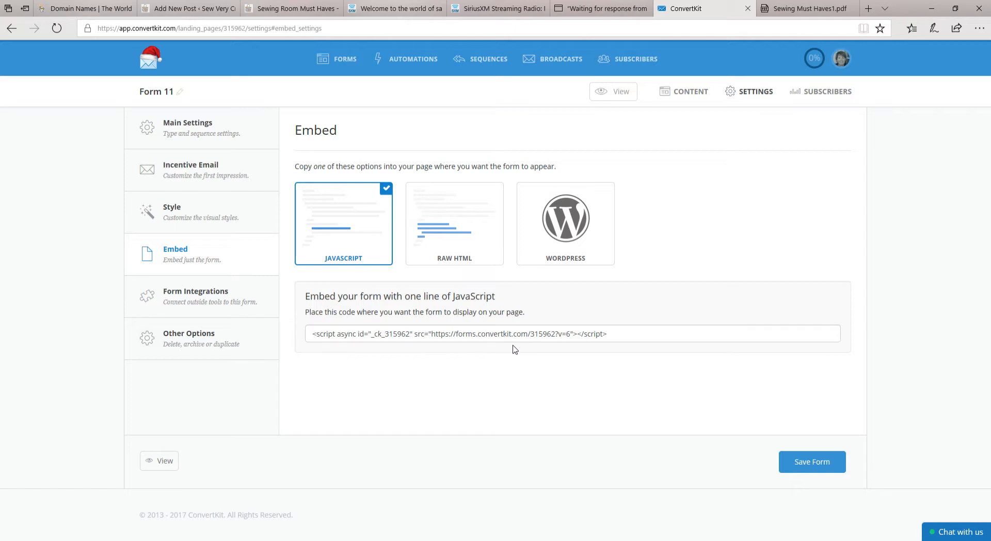
pyautogui.moveTo(619, 338); pyautogui.dragTo(308, 337)
pyautogui.hotkey('ctrl', 'c')
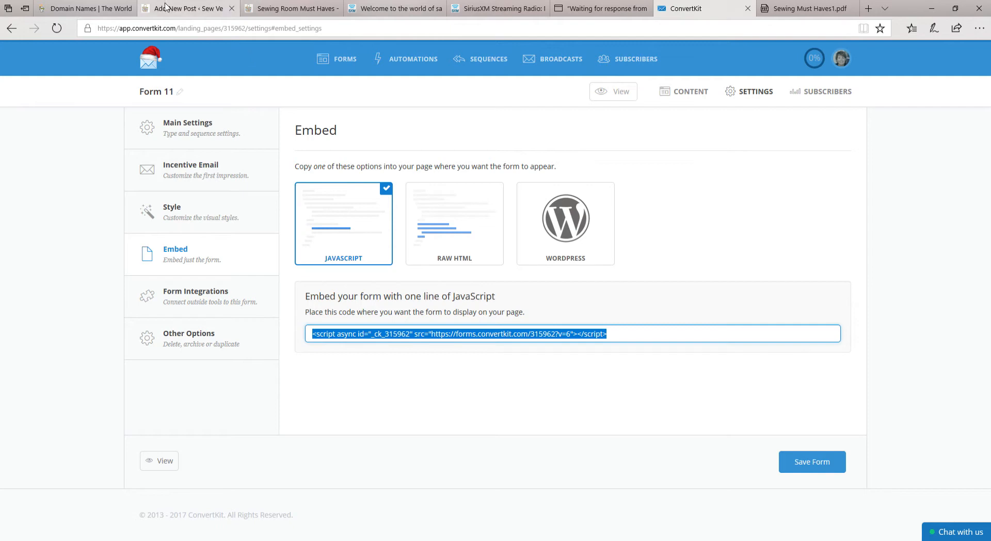
# Switch to the WordPress draft post "Sewing Room Must Haves" and review its content down to the closing paragraph about the PDF
pyautogui.click(181, 16)
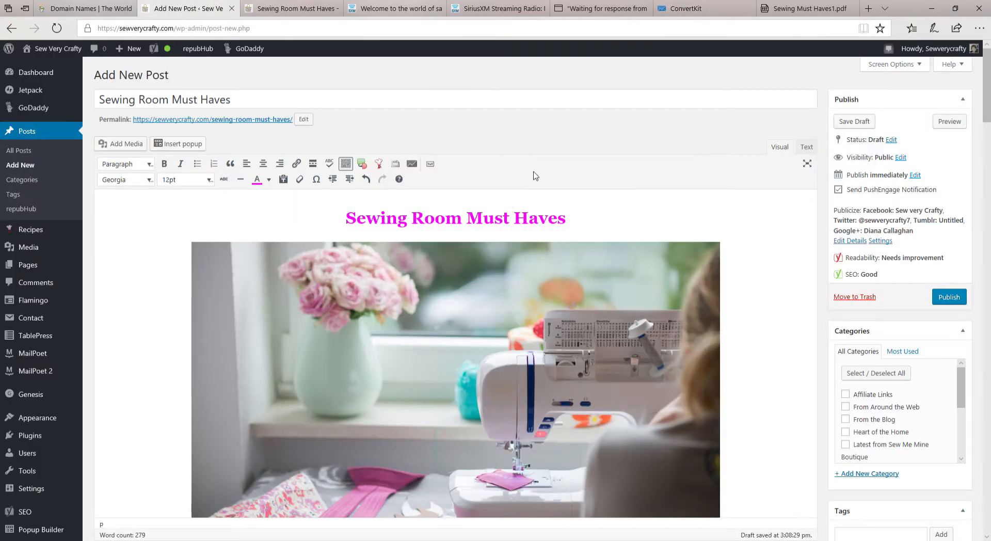
pyautogui.scroll(-4, 772, 246)
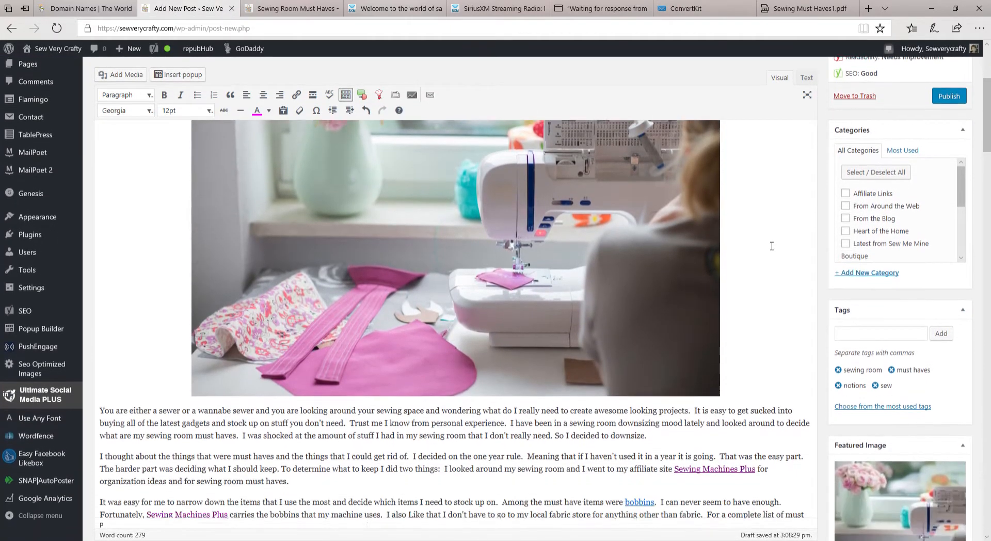
pyautogui.scroll(-2, 772, 245)
pyautogui.scroll(5, 772, 246)
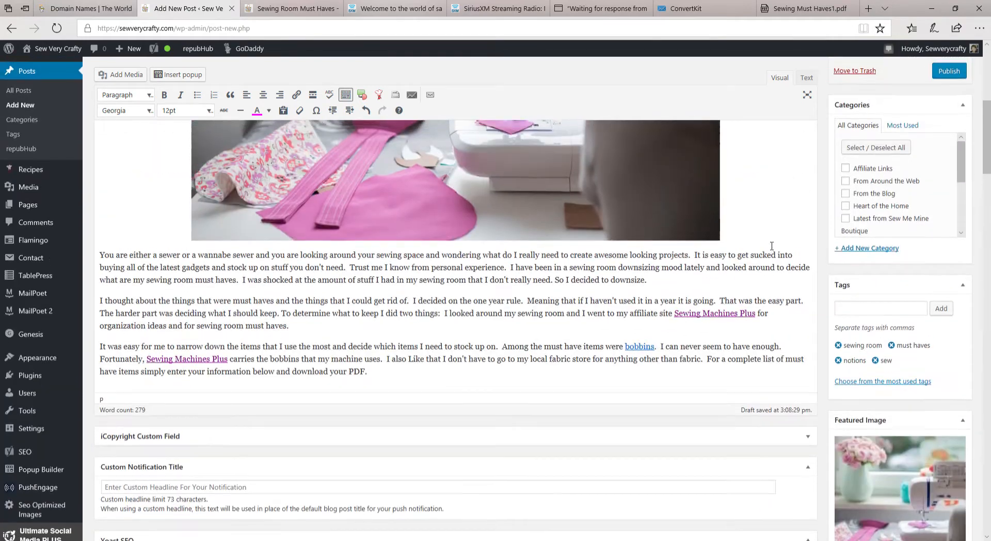
pyautogui.scroll(2, 771, 246)
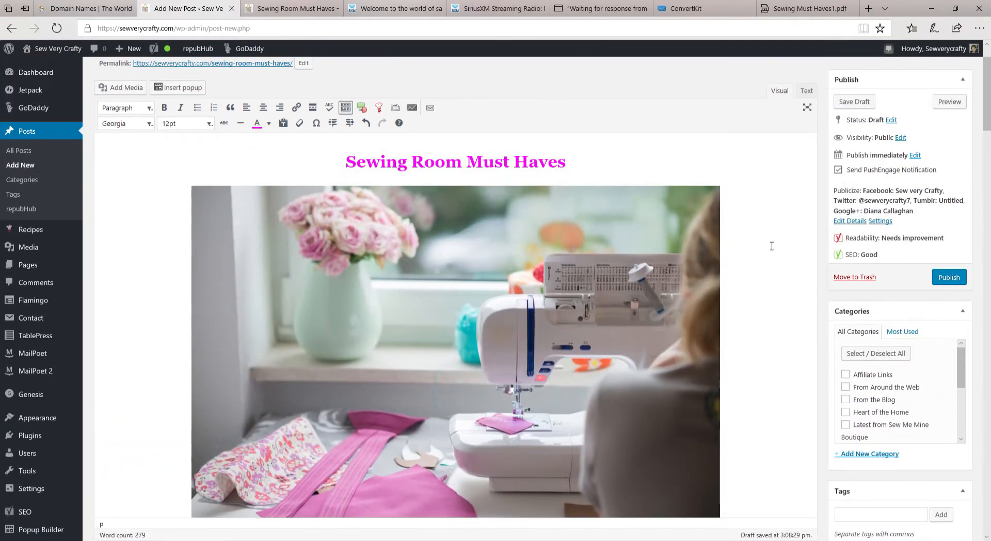
pyautogui.scroll(-6, 772, 246)
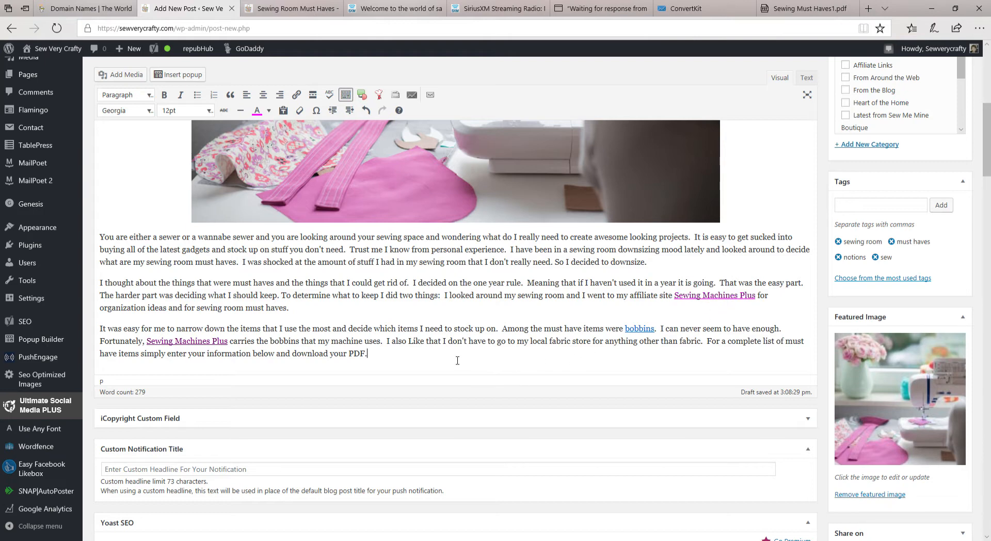
pyautogui.scroll(-2, 392, 358)
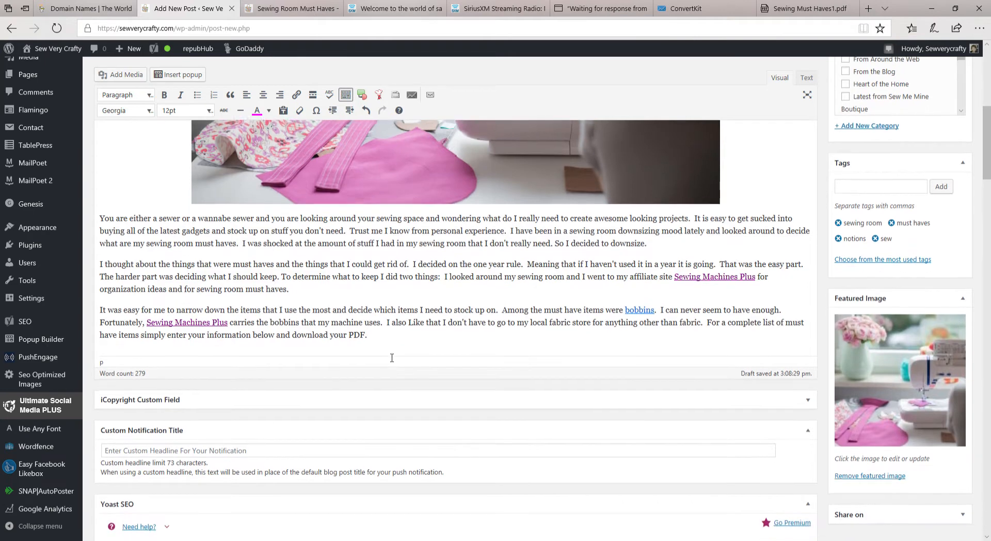
pyautogui.scroll(3, 392, 357)
pyautogui.scroll(4, 392, 358)
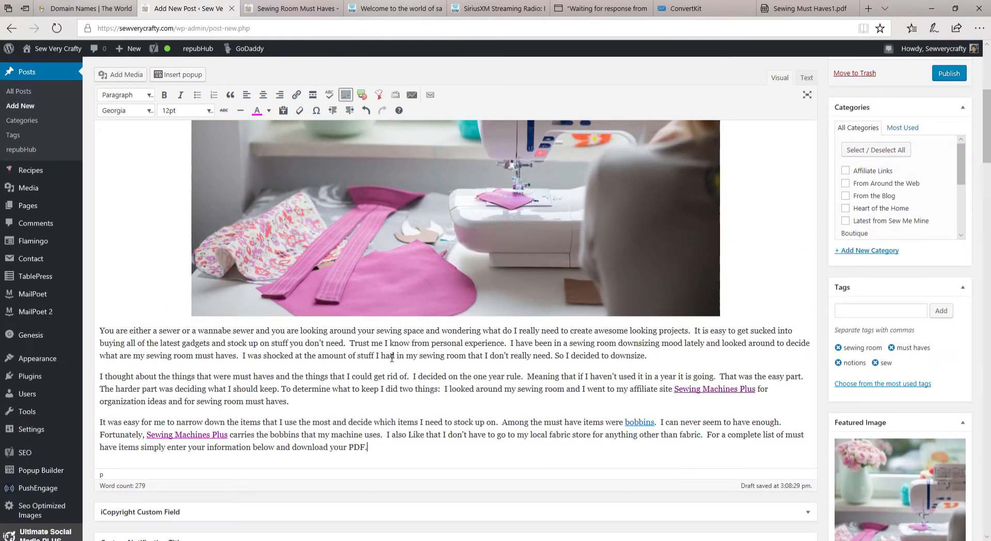
# Show the post's HTML source and paste the copied ConvertKit embed script on a new line below the closing PDF paragraph
pyautogui.scroll(2, 391, 358)
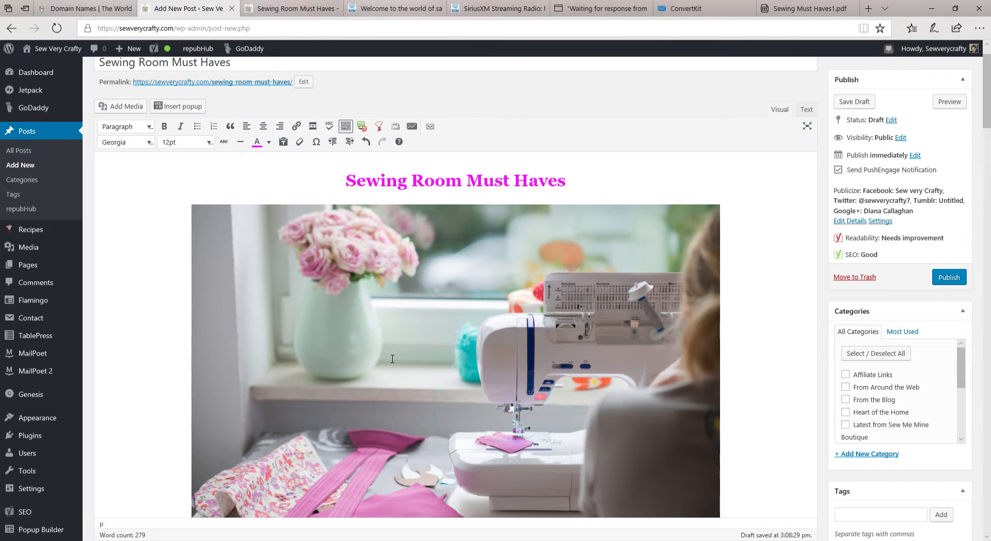
pyautogui.scroll(-9, 392, 358)
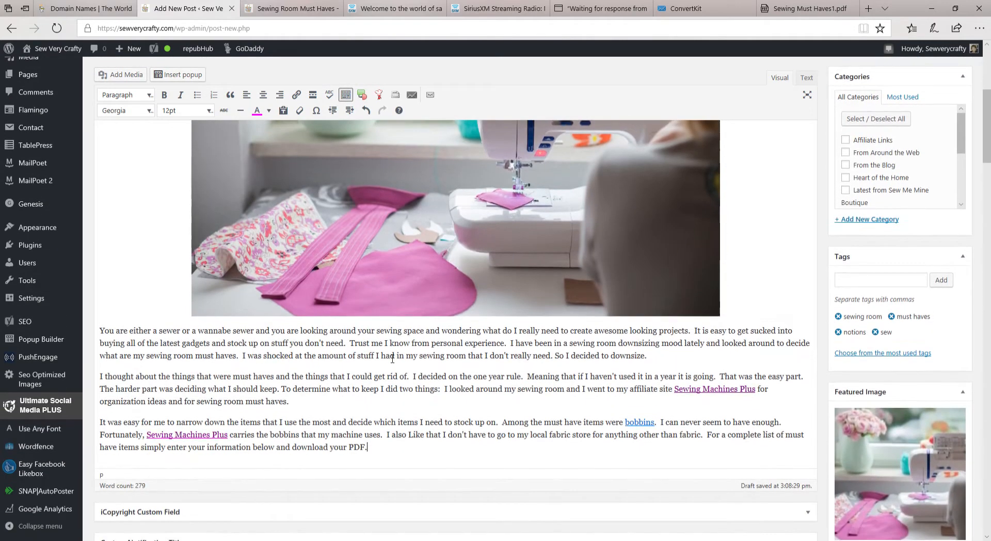
pyautogui.scroll(10, 392, 358)
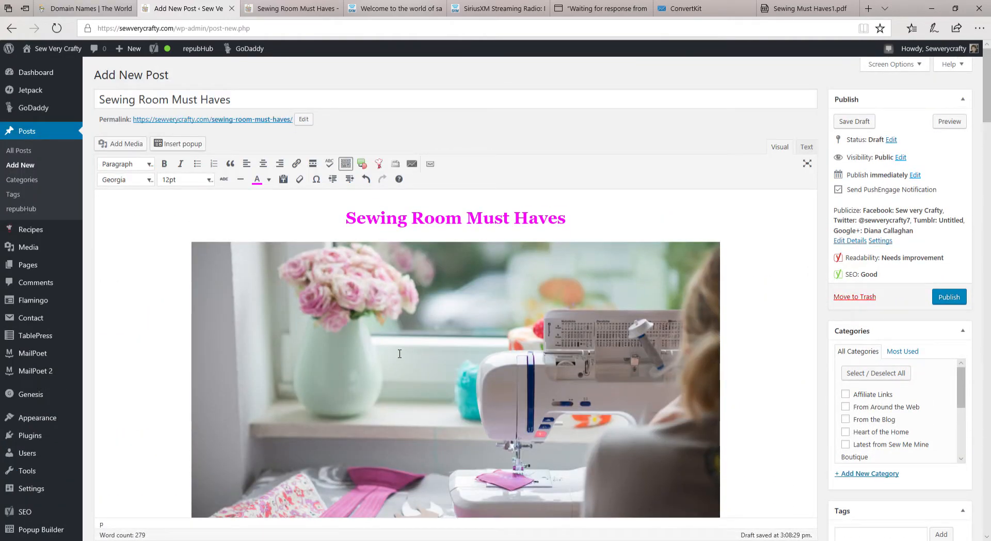
pyautogui.scroll(-6, 753, 232)
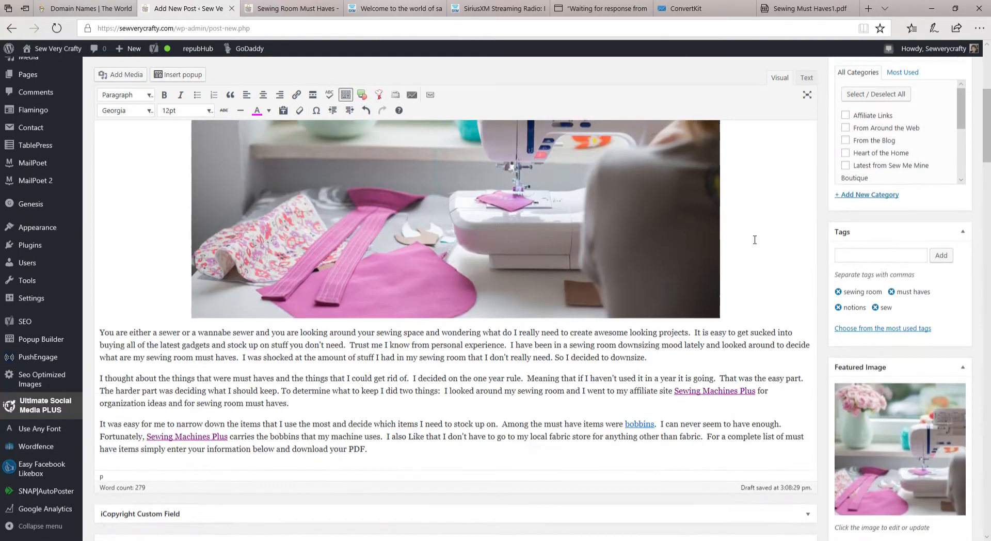
pyautogui.scroll(5, 754, 241)
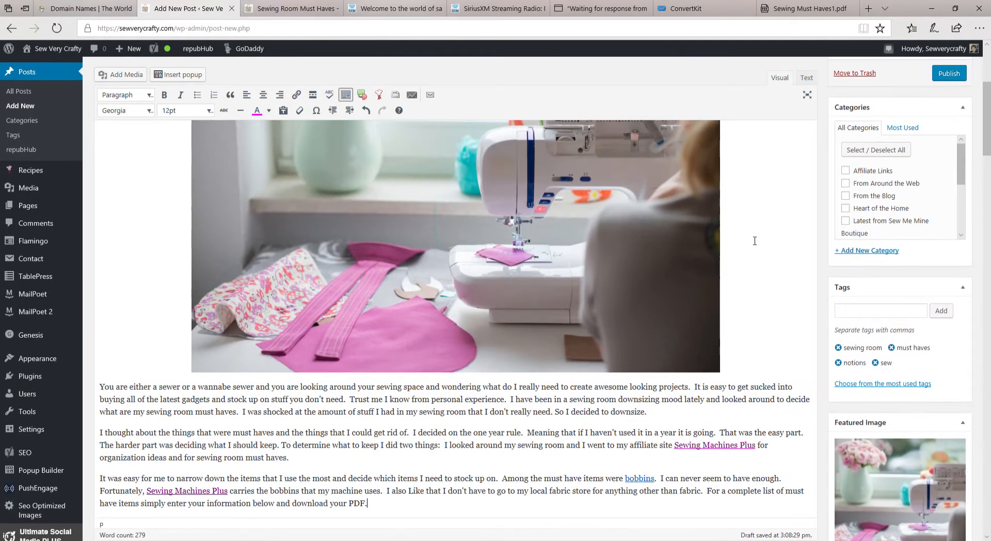
pyautogui.scroll(2, 754, 240)
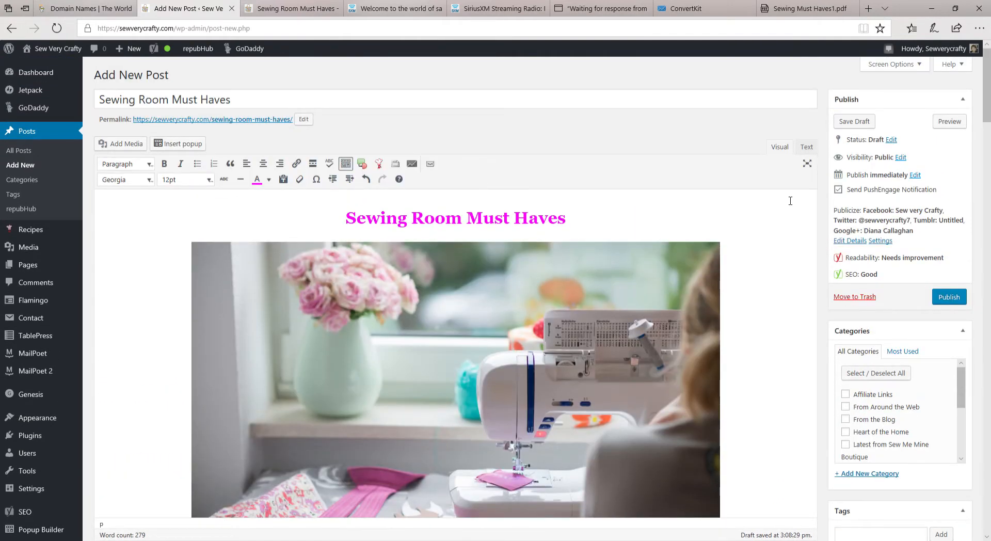
pyautogui.click(807, 149)
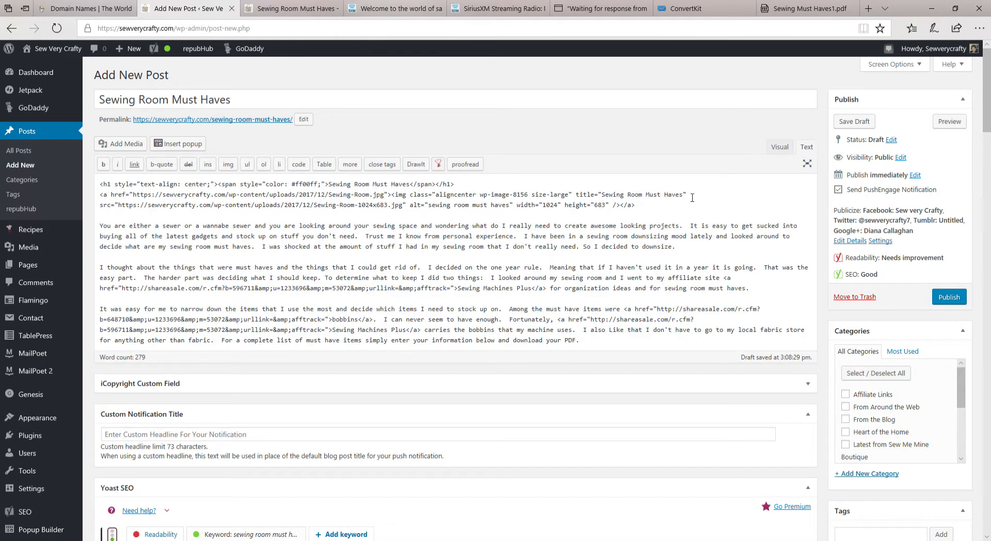
pyautogui.scroll(-1, 760, 241)
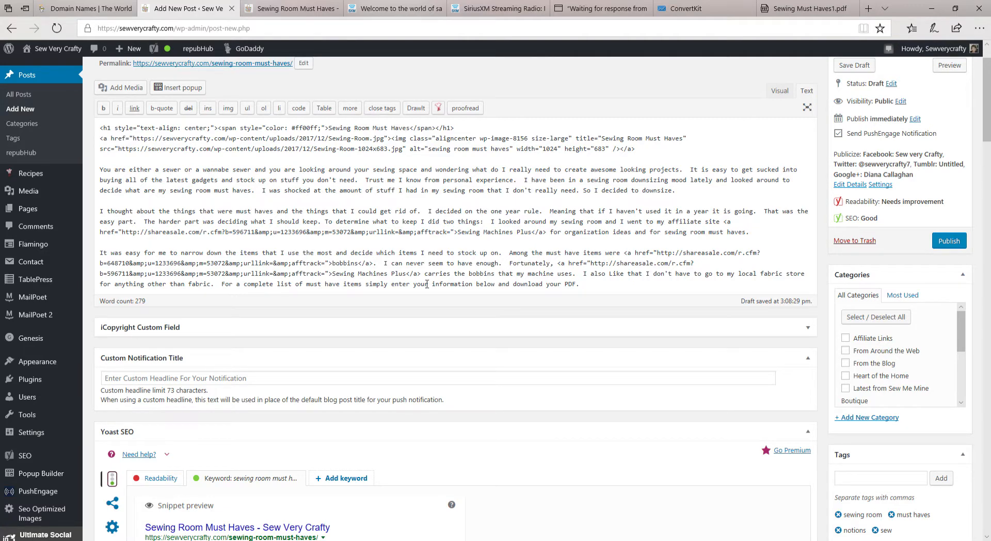
pyautogui.press('Return')
pyautogui.press('Return')
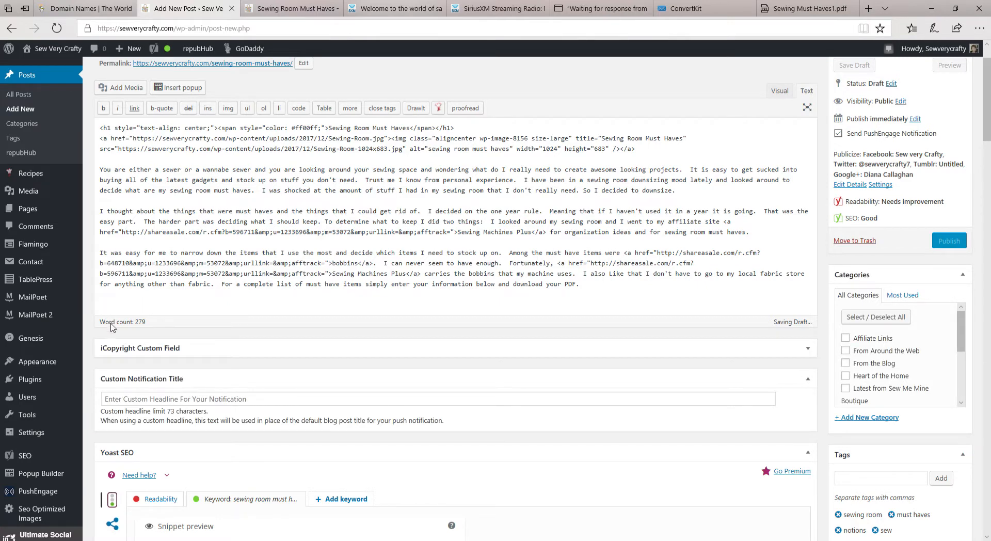
pyautogui.hotkey('ctrl', 'v')
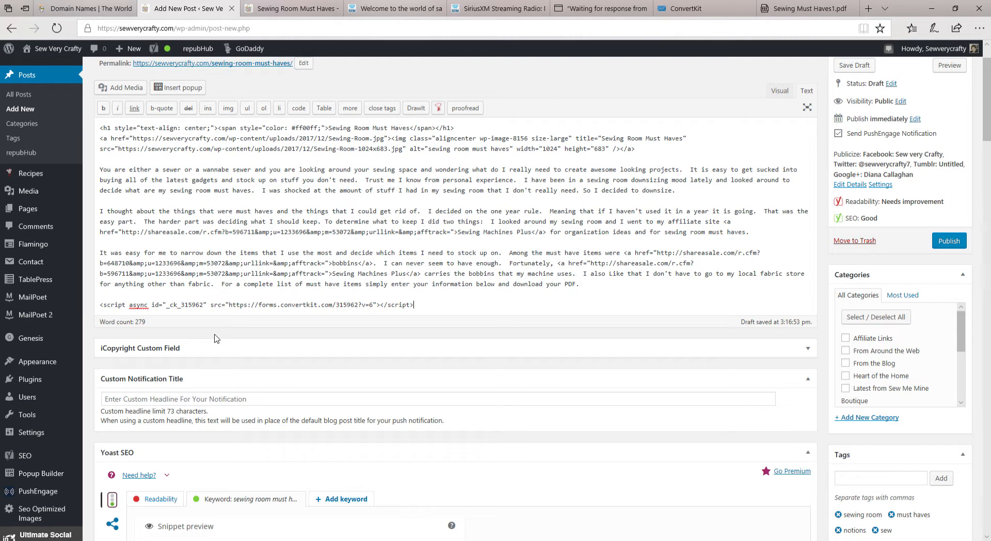
# Return the post to the visual editor and check the spot below the closing paragraph where the form is embedded
pyautogui.scroll(1, 544, 319)
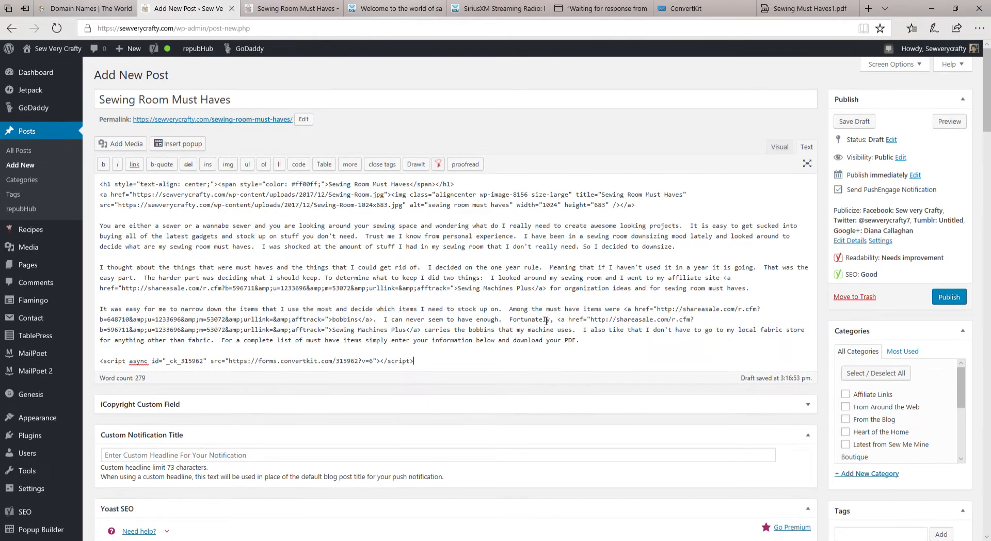
pyautogui.scroll(-1, 546, 321)
pyautogui.scroll(1, 546, 320)
pyautogui.click(787, 149)
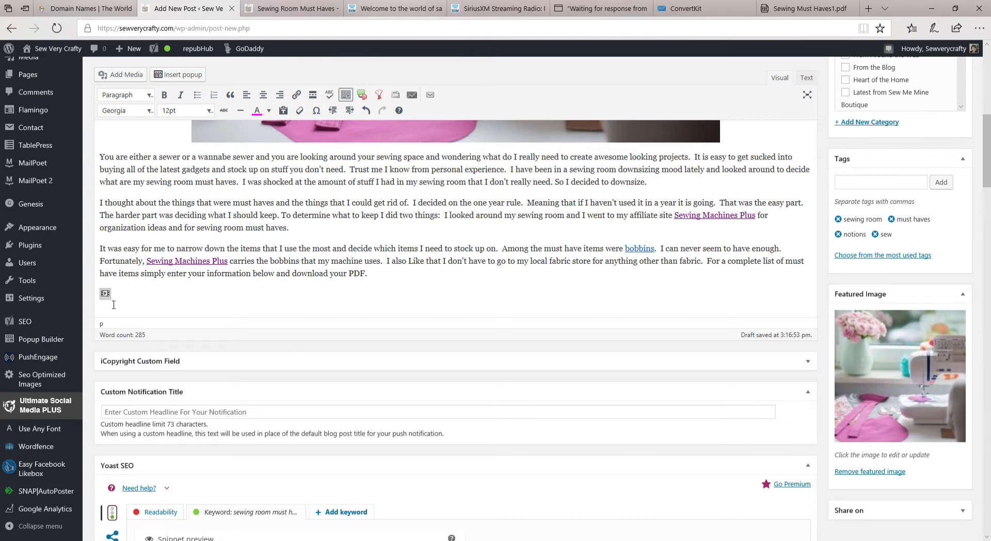
pyautogui.scroll(10, 198, 321)
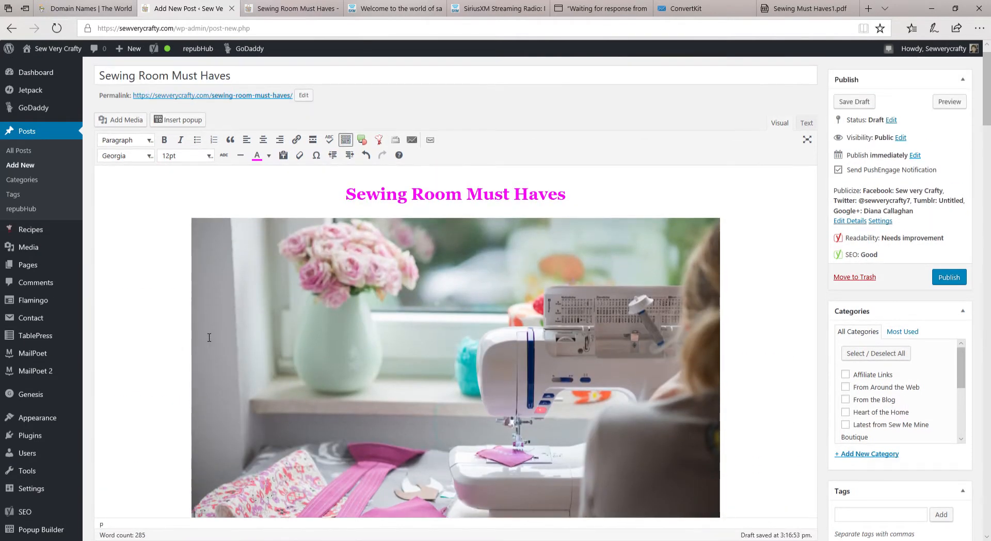
# Preview the post and examine the embedded opt-in form below its closing paragraph and the rest of the page
pyautogui.click(950, 101)
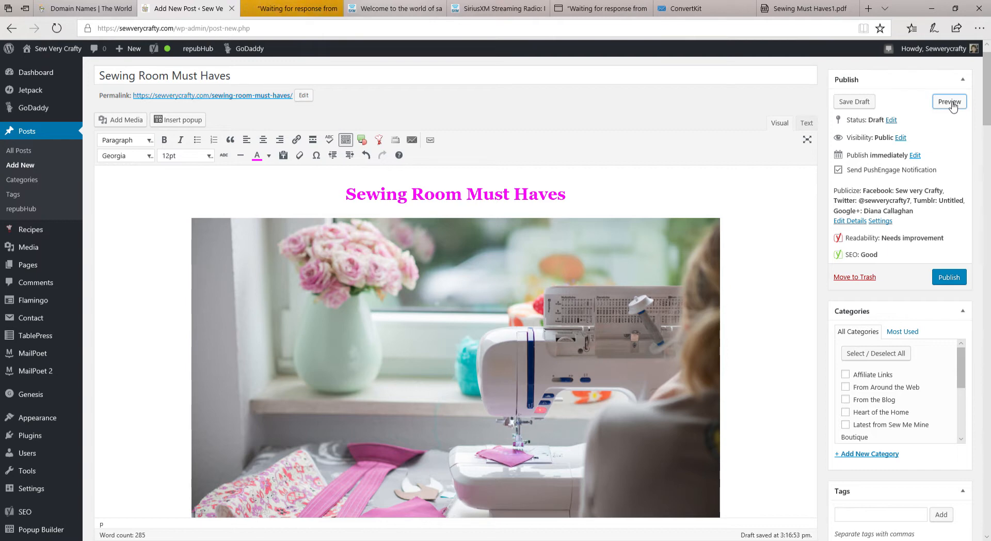
pyautogui.click(265, 15)
pyautogui.scroll(-5, 513, 263)
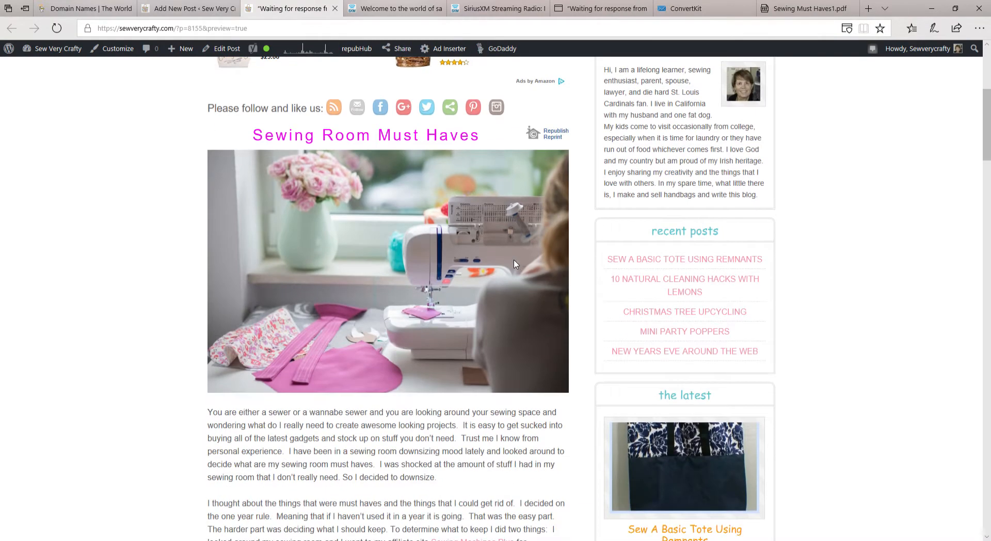
pyautogui.scroll(-8, 514, 264)
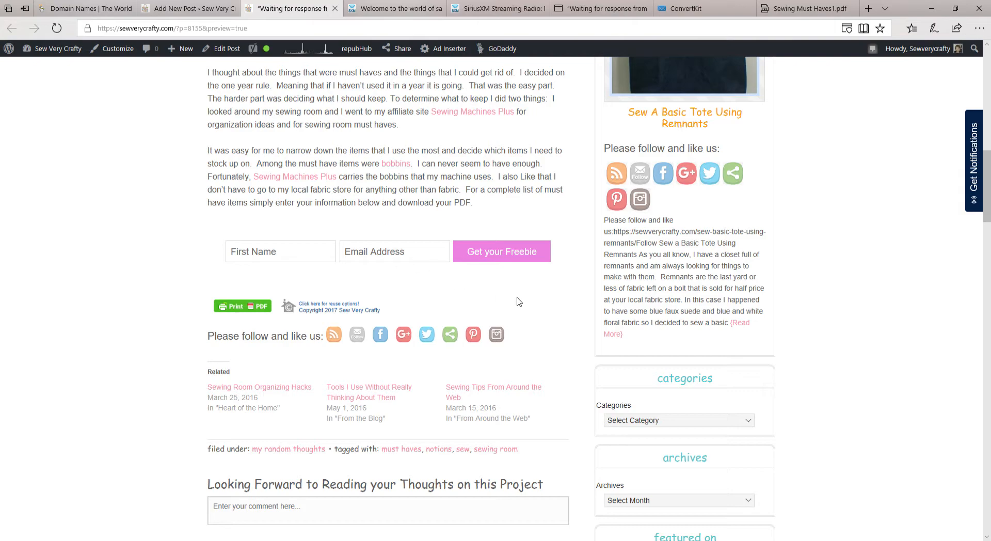
pyautogui.scroll(-5, 524, 317)
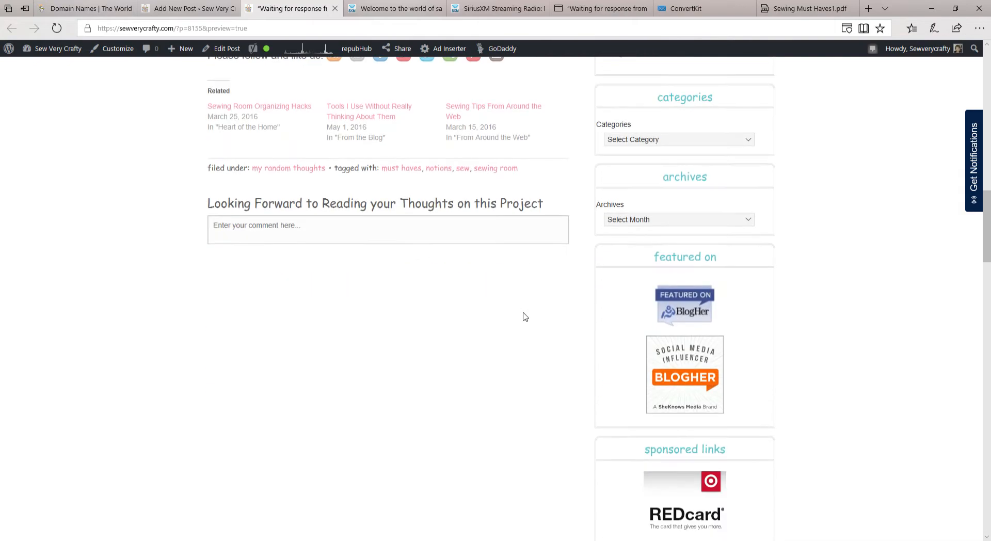
pyautogui.scroll(20, 525, 316)
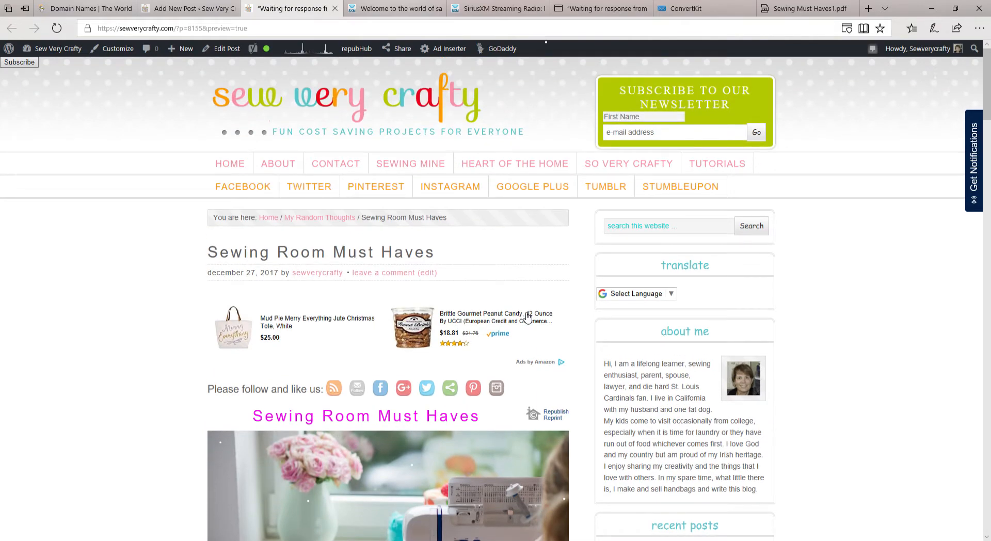
pyautogui.scroll(-5, 527, 317)
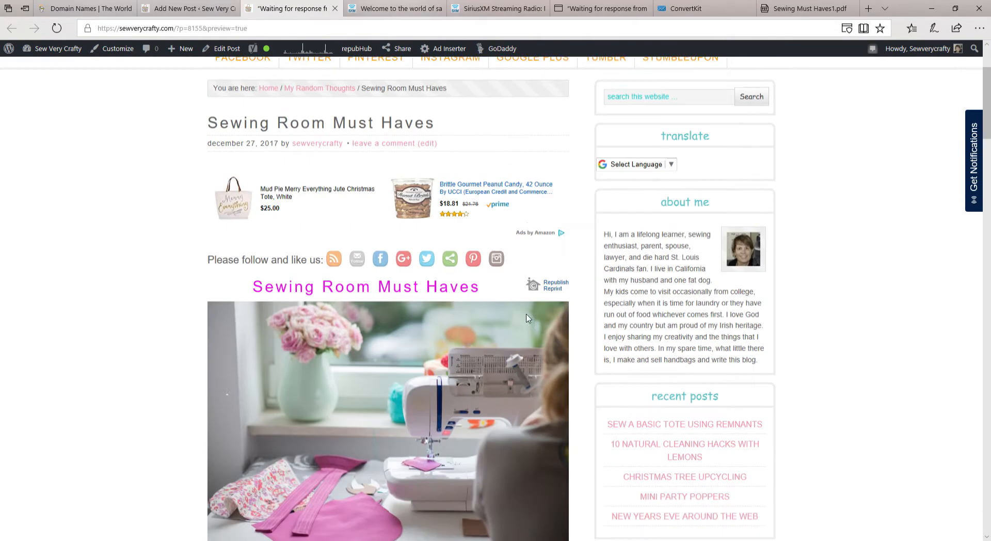
pyautogui.scroll(-8, 530, 320)
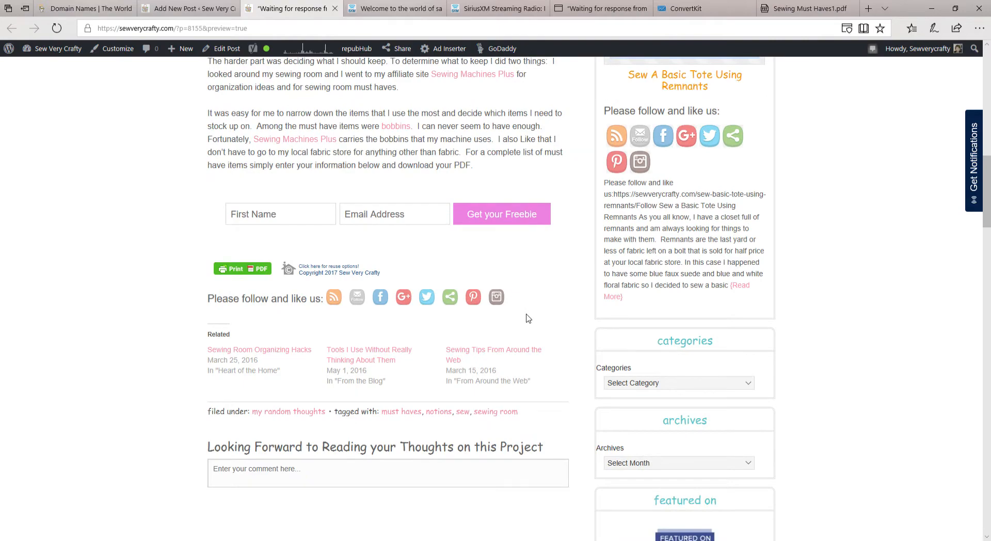
pyautogui.scroll(12, 527, 318)
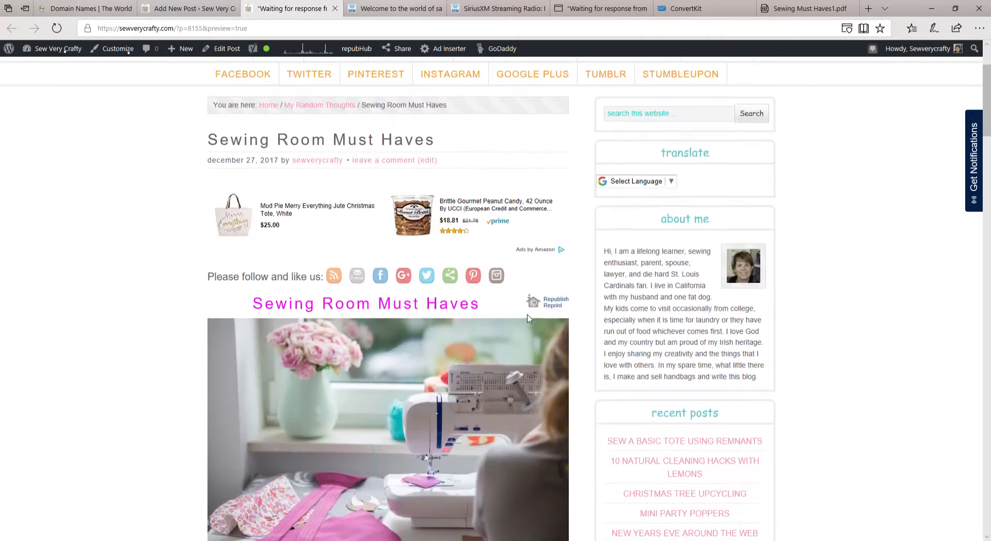
pyautogui.scroll(2, 527, 317)
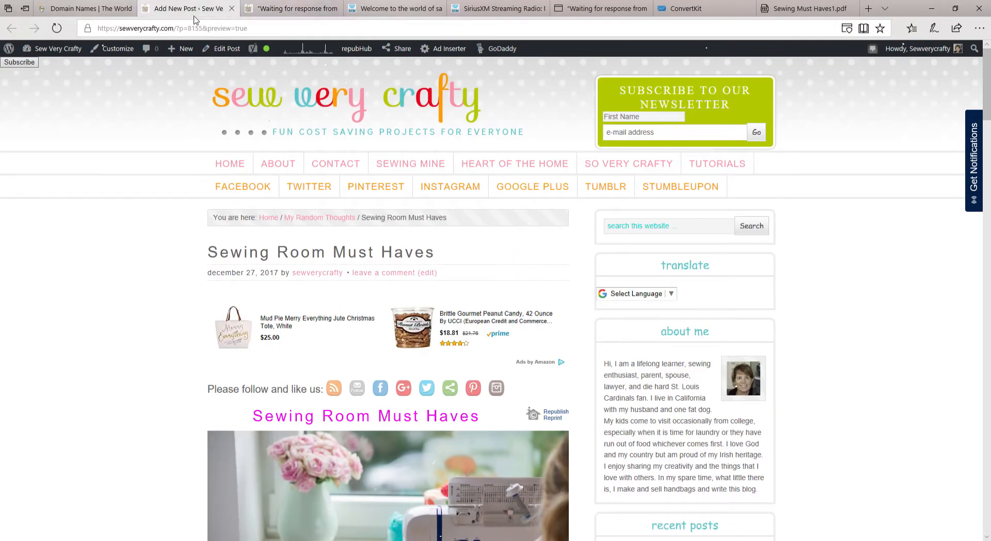
# Go back to the post editor and publish "Sewing Room Must Haves", accepting the update despite the proofreader's suggestions
pyautogui.click(194, 16)
pyautogui.scroll(-15, 597, 342)
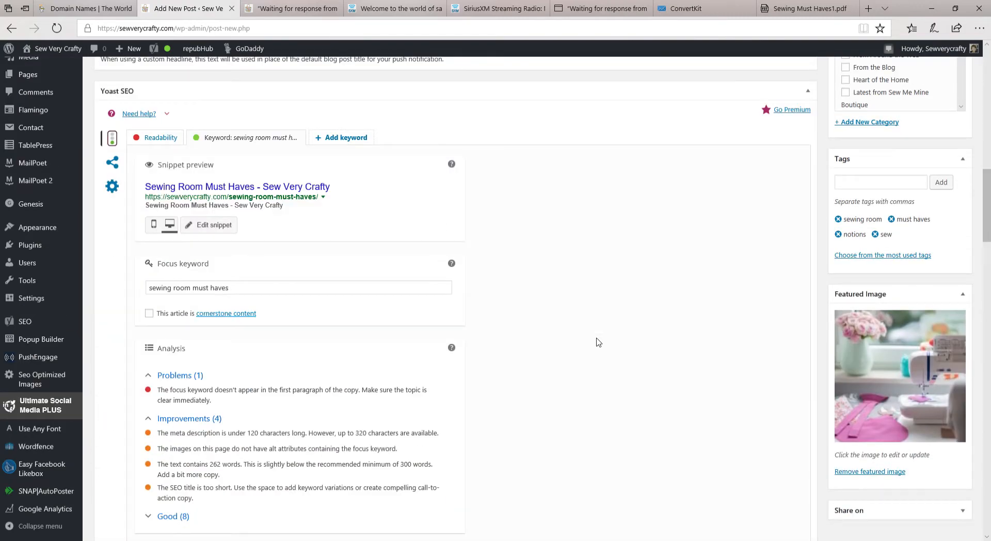
pyautogui.scroll(15, 598, 342)
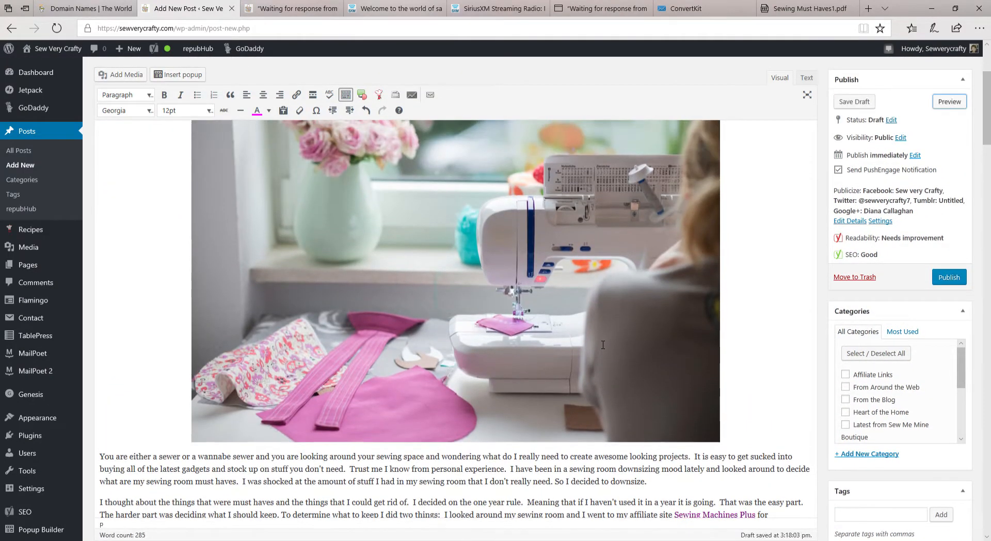
pyautogui.scroll(-4, 603, 344)
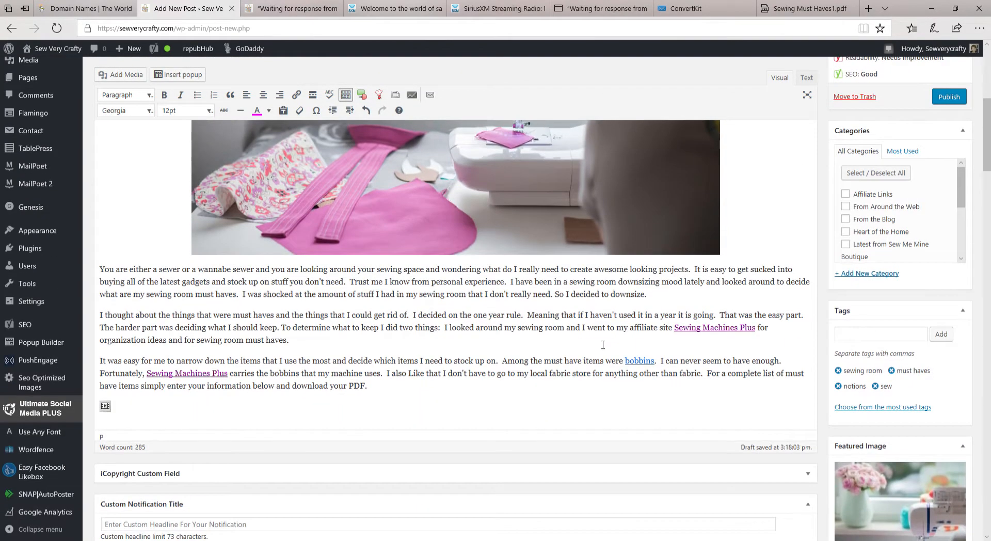
pyautogui.scroll(1, 603, 343)
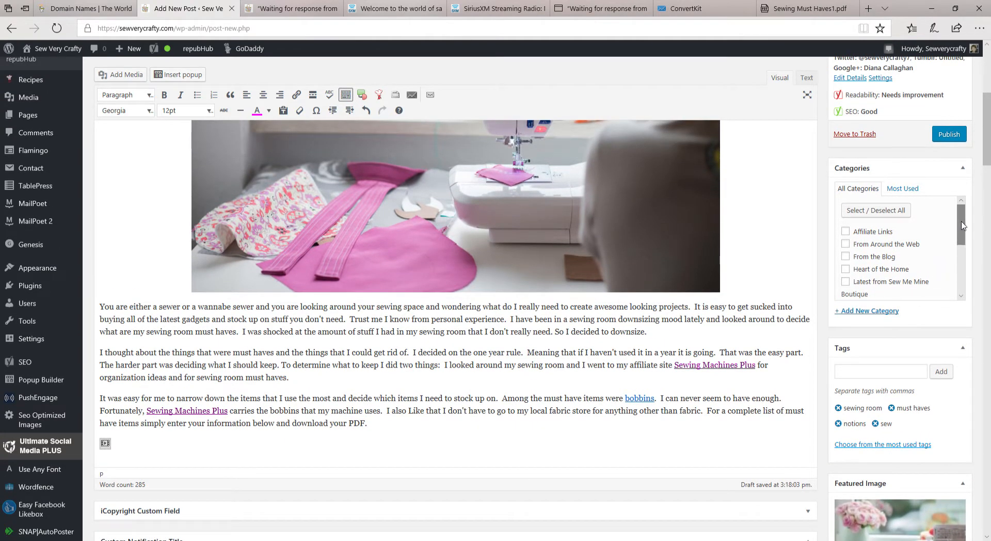
pyautogui.moveTo(961, 227)
pyautogui.mouseDown()
pyautogui.moveTo(959, 281)
pyautogui.moveTo(965, 218)
pyautogui.mouseUp()
pyautogui.scroll(2, 965, 218)
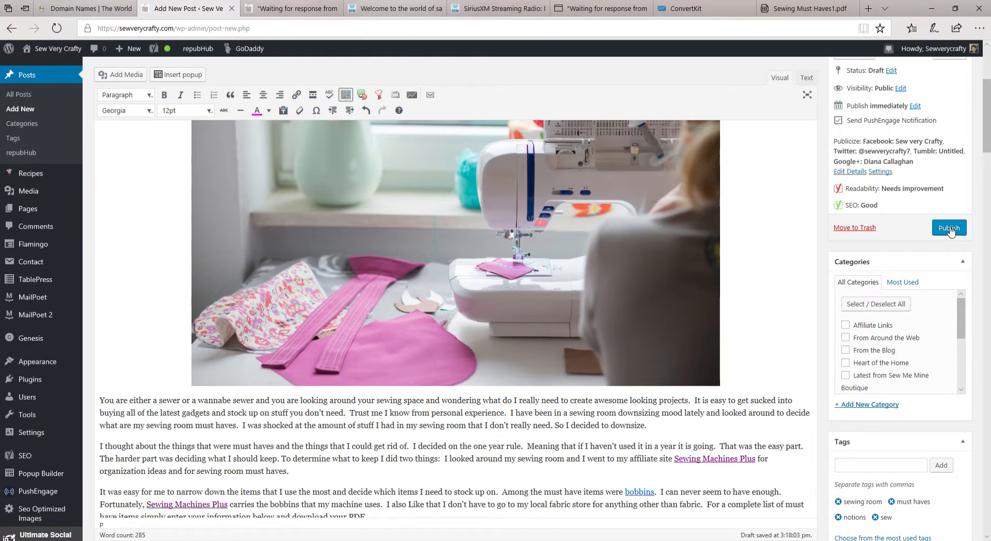
pyautogui.click(949, 230)
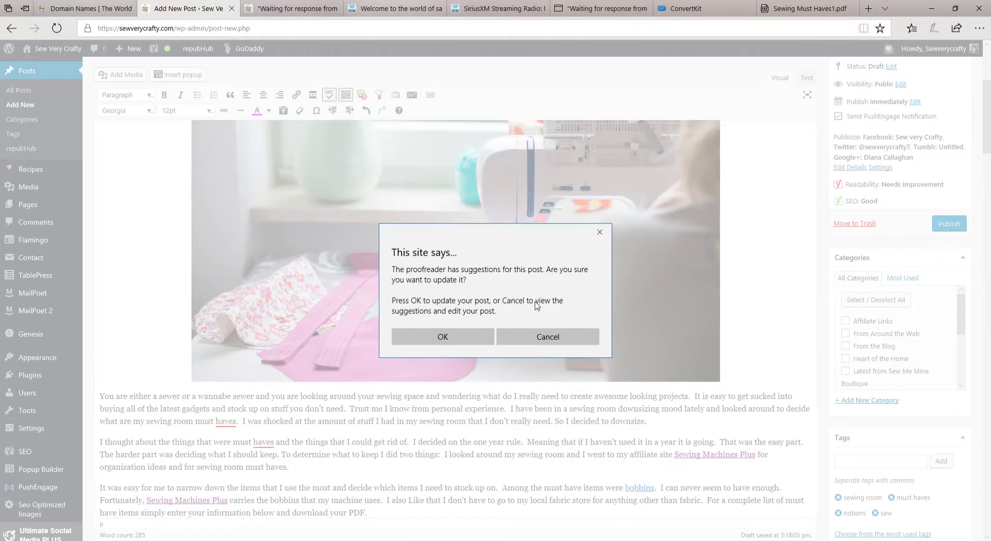
pyautogui.click(445, 337)
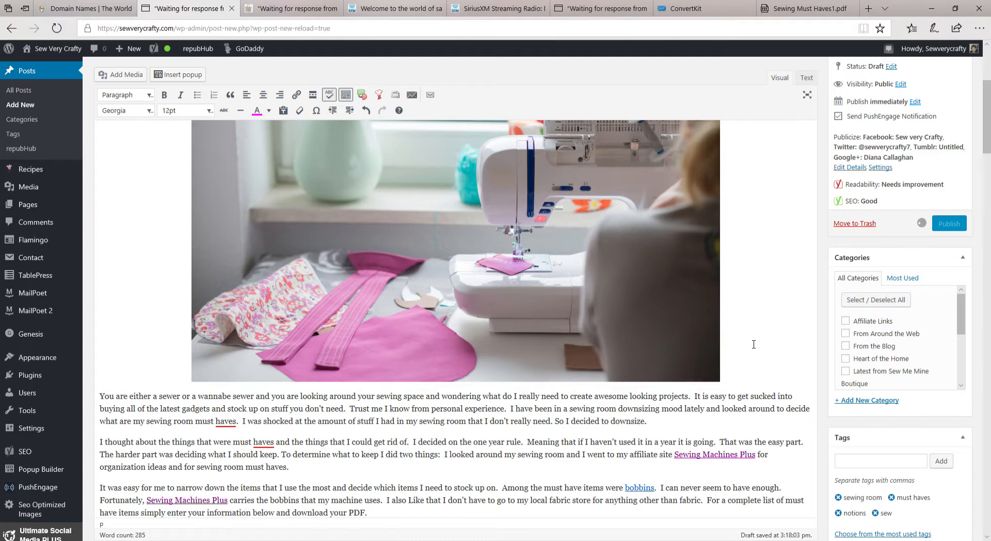
pyautogui.scroll(2, 753, 345)
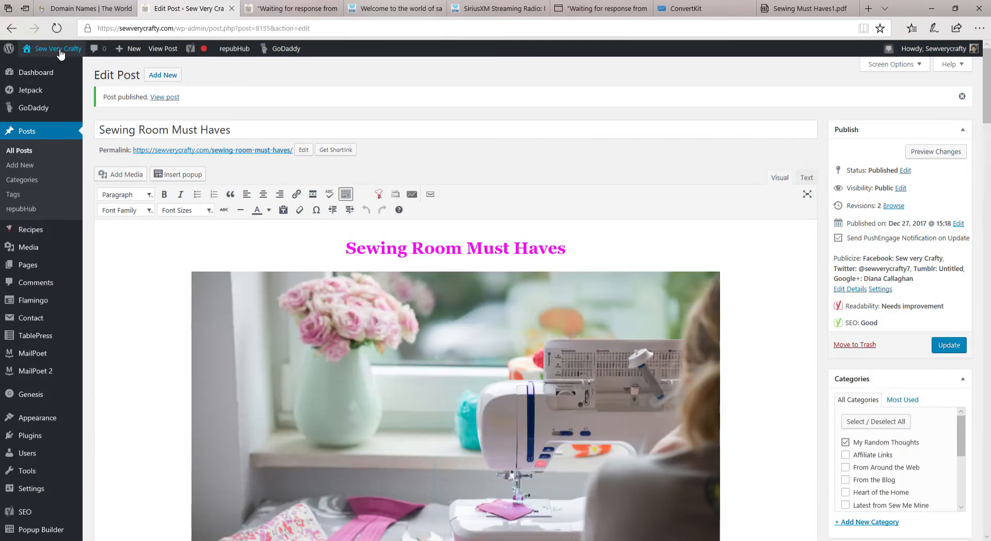
# Visit the live Sew Very Crafty site and find the "Sewing Room Must Haves" post under My Random Thoughts on the home page
pyautogui.moveTo(61, 54)
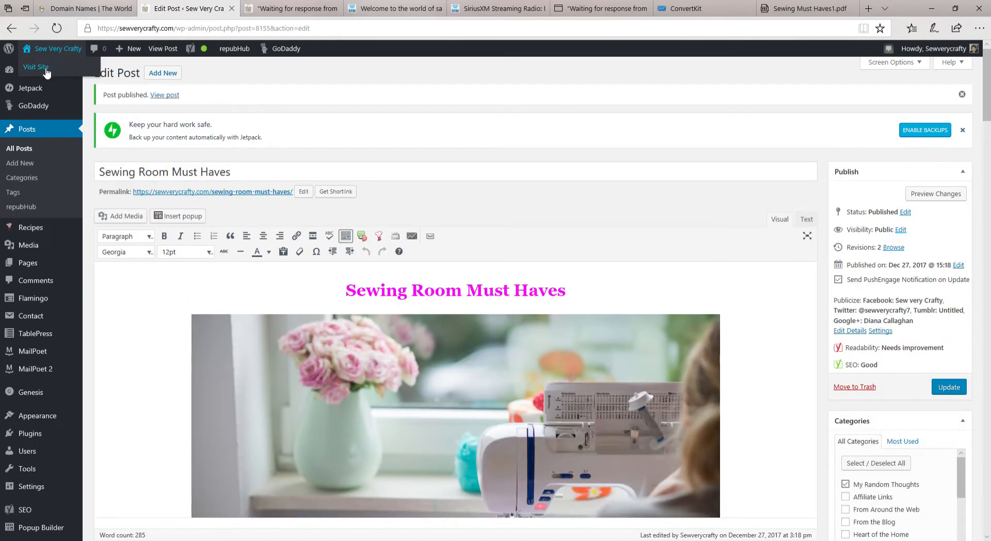
pyautogui.click(45, 71)
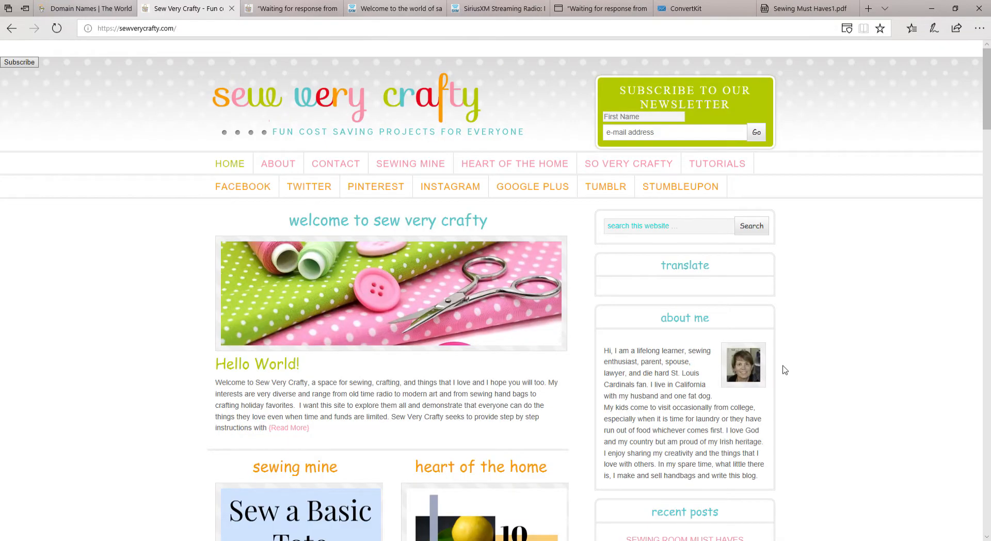
pyautogui.scroll(-6, 889, 361)
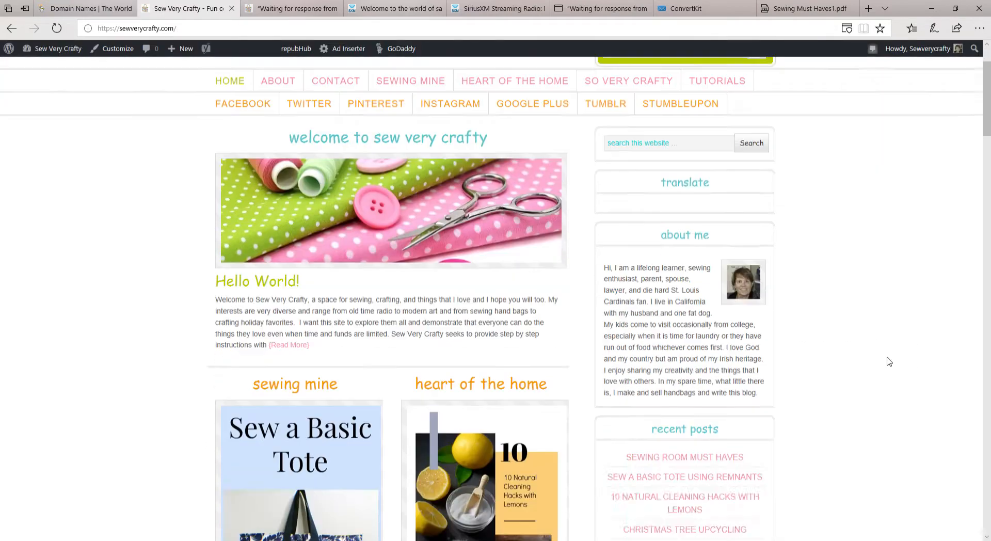
pyautogui.scroll(-20, 889, 361)
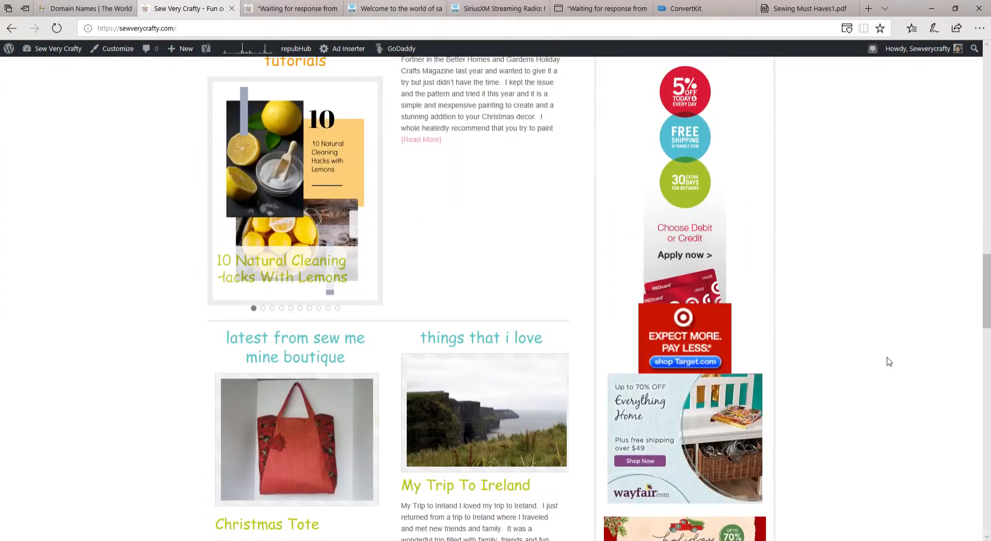
pyautogui.scroll(-5, 889, 361)
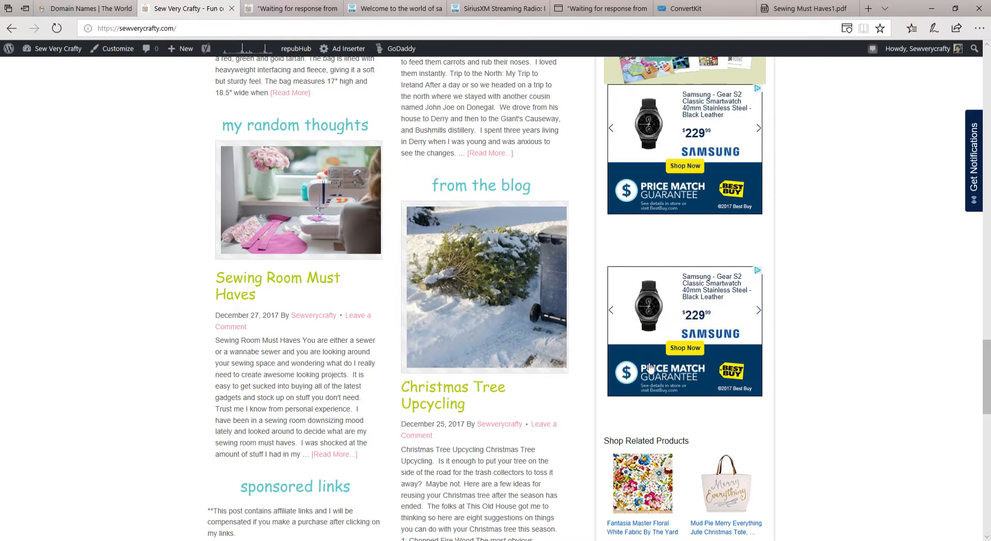
# Open the live "Sewing Room Must Haves" post and check the embedded opt-in form beneath the closing paragraph
pyautogui.click(330, 206)
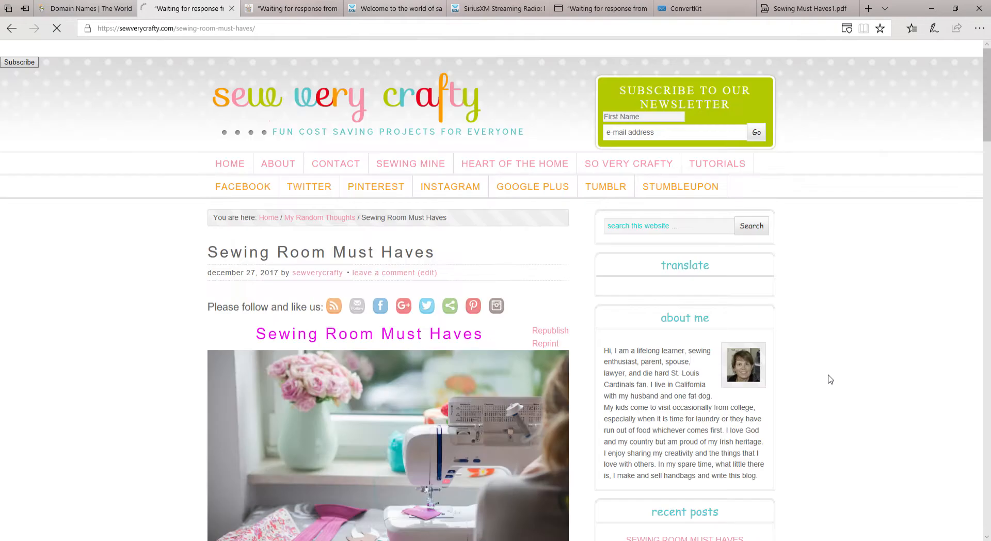
pyautogui.scroll(-5, 877, 382)
pyautogui.scroll(-7, 877, 382)
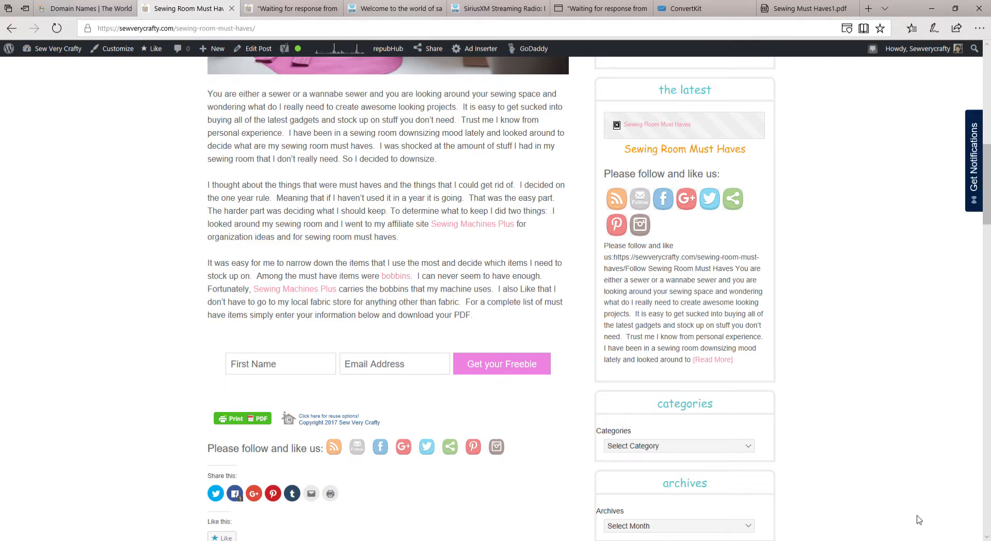
pyautogui.scroll(15, 858, 315)
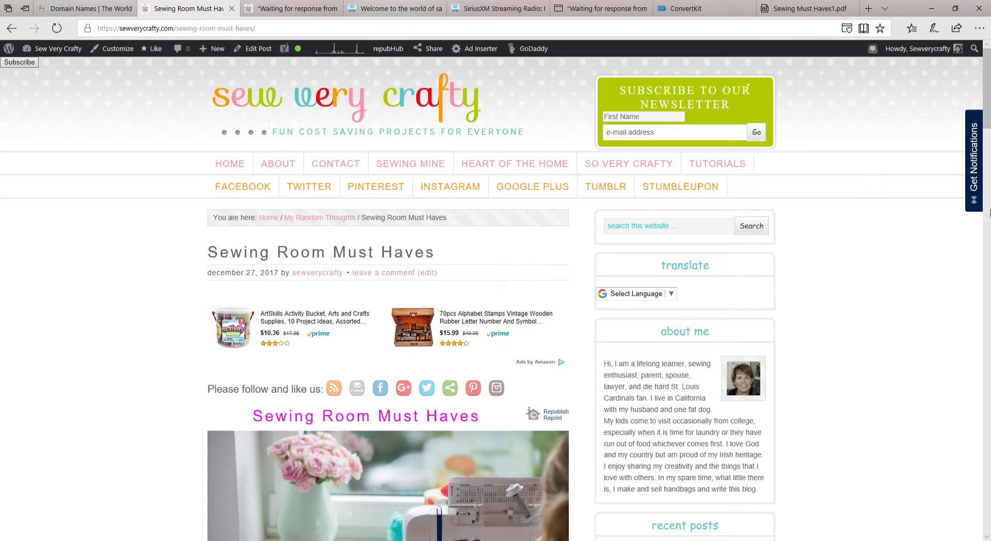
# Switch to the freebie file Sewing Must Haves1.pdf and review its list of sewing room must-haves from beginning to end
pyautogui.click(794, 10)
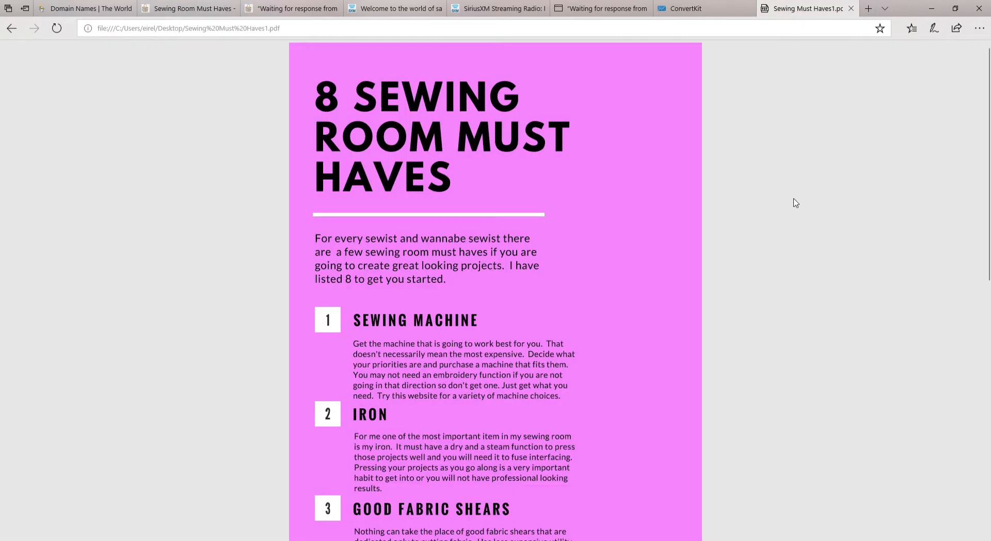
pyautogui.scroll(-10, 585, 337)
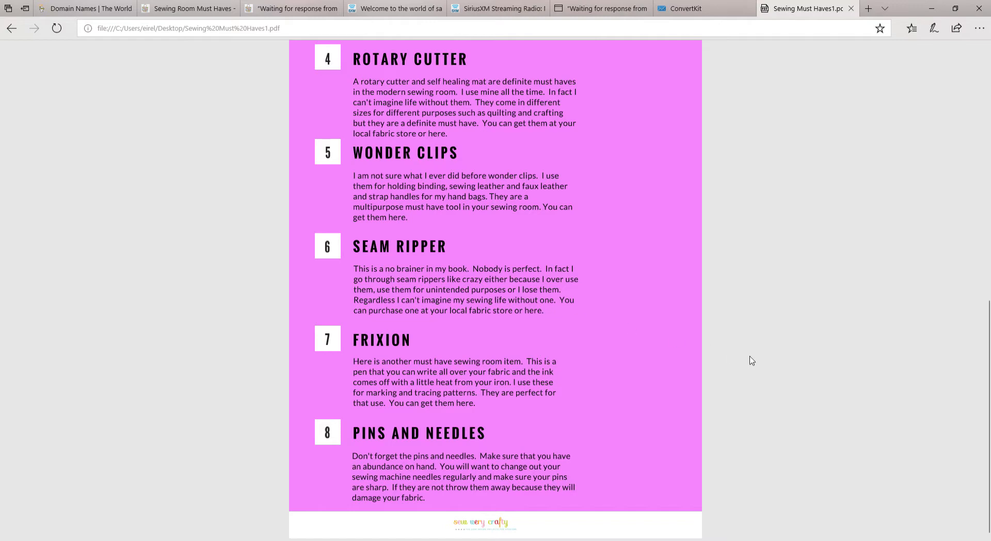
pyautogui.scroll(10, 755, 365)
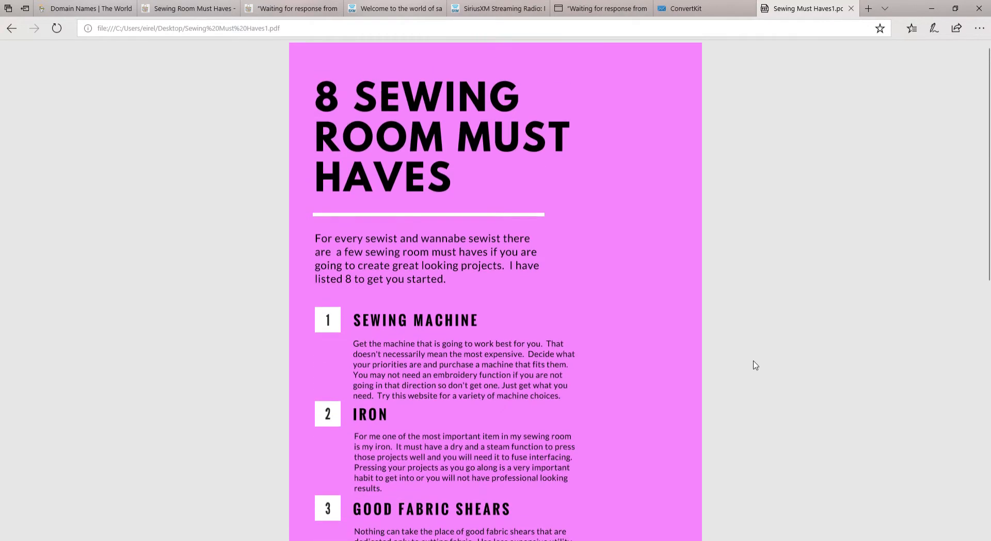